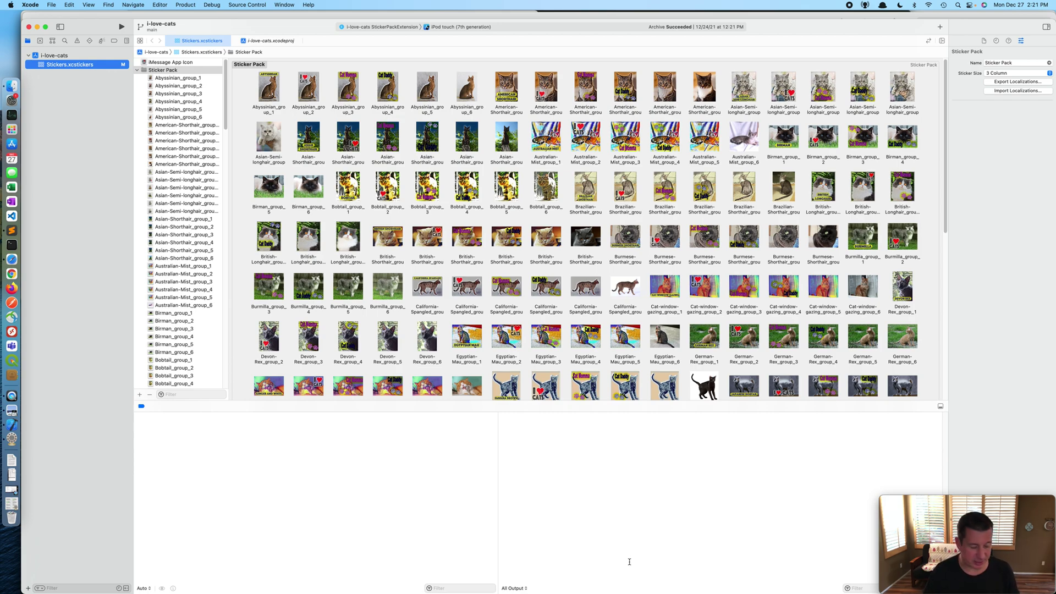
# Step: Show Mile 6.png in Preview, then switch to the Roadmap July 2021.png image
pyautogui.press('super+Tab')
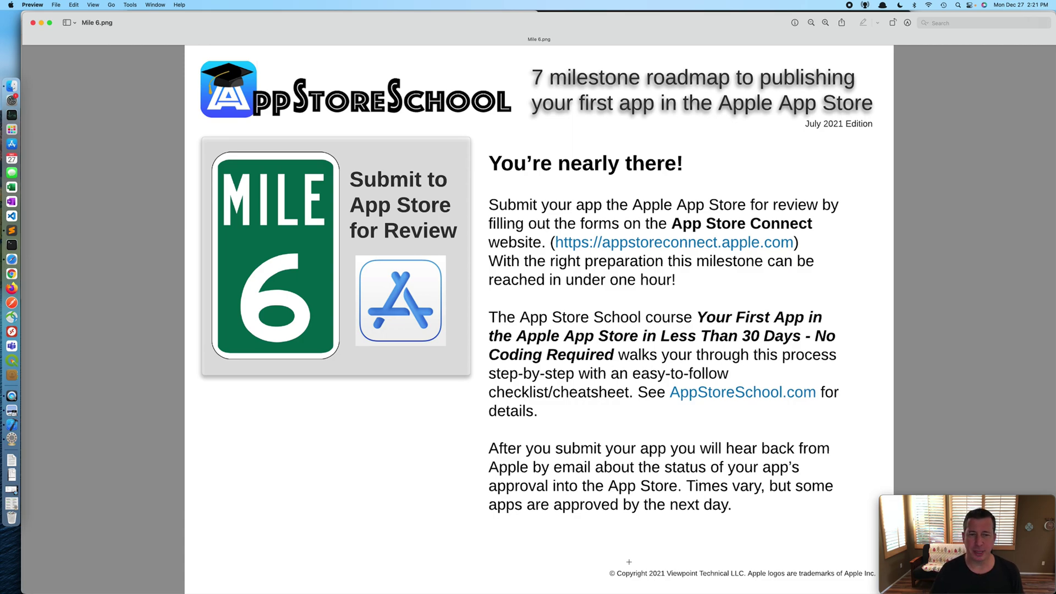
pyautogui.press('super+grave')
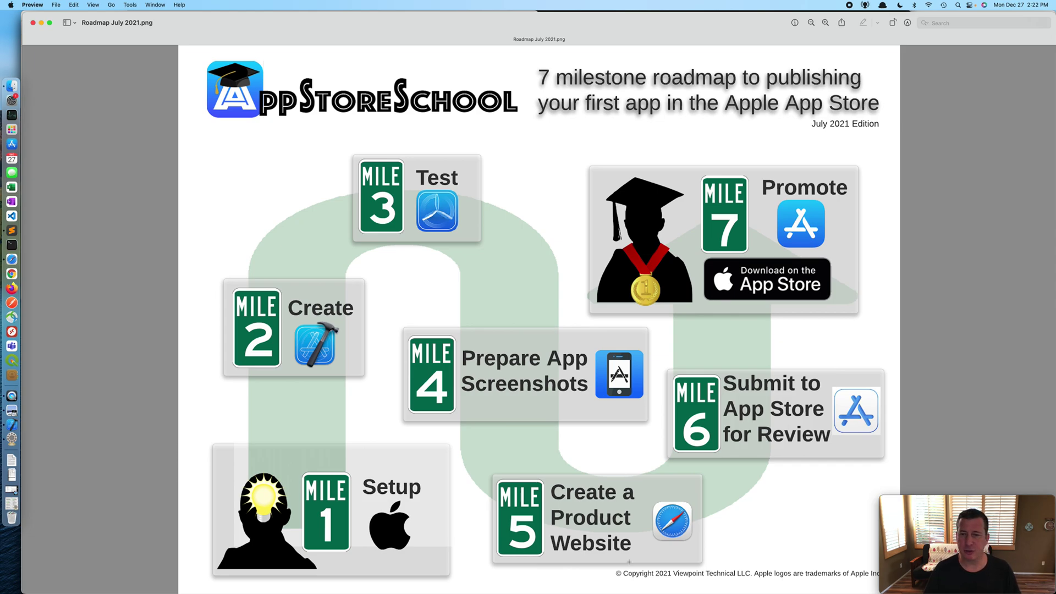
# Step: Return to Xcode and the i-love-cats Stickers.xcstickers pack
pyautogui.press('super+Tab')
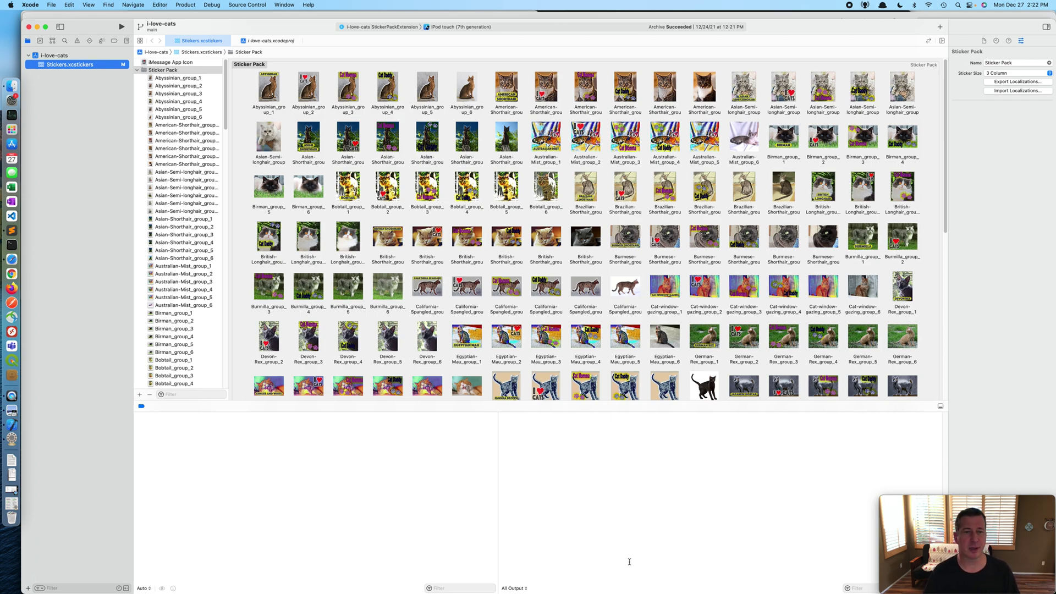
# Step: Bring up the I Love Cats Sticker Pack 1.0 page full-width and select the promotional text
pyautogui.press('super+Tab')
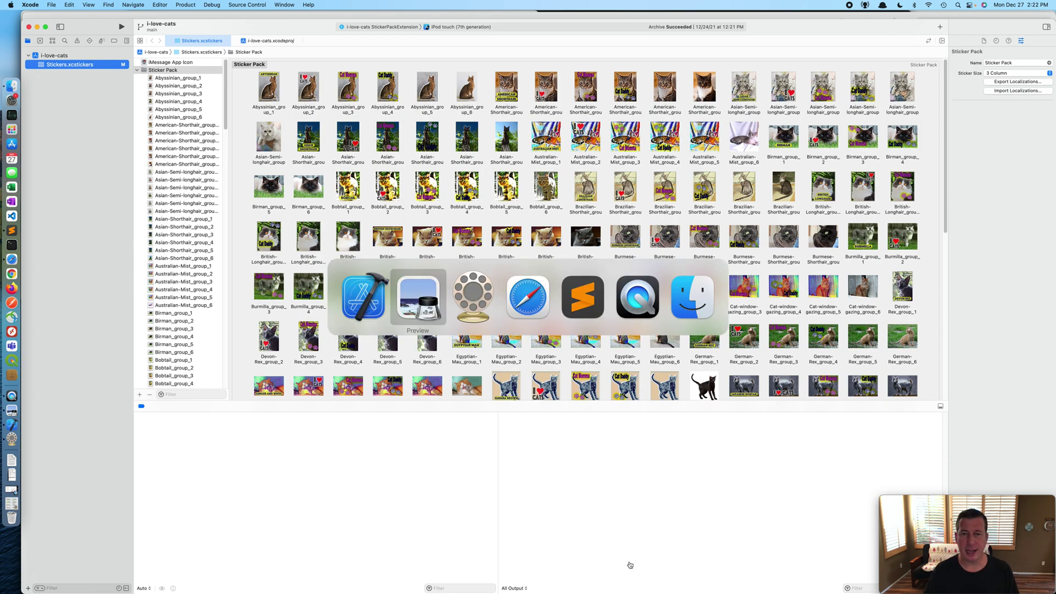
pyautogui.press('super+Tab')
pyautogui.press('super+Tab')
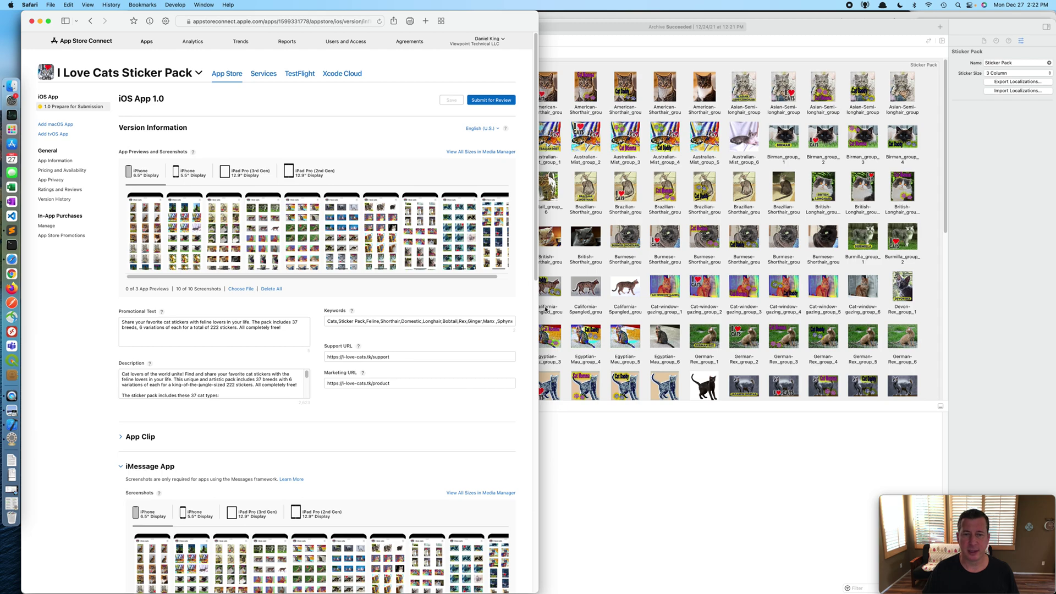
pyautogui.moveTo(540, 312); pyautogui.dragTo(1055, 302)
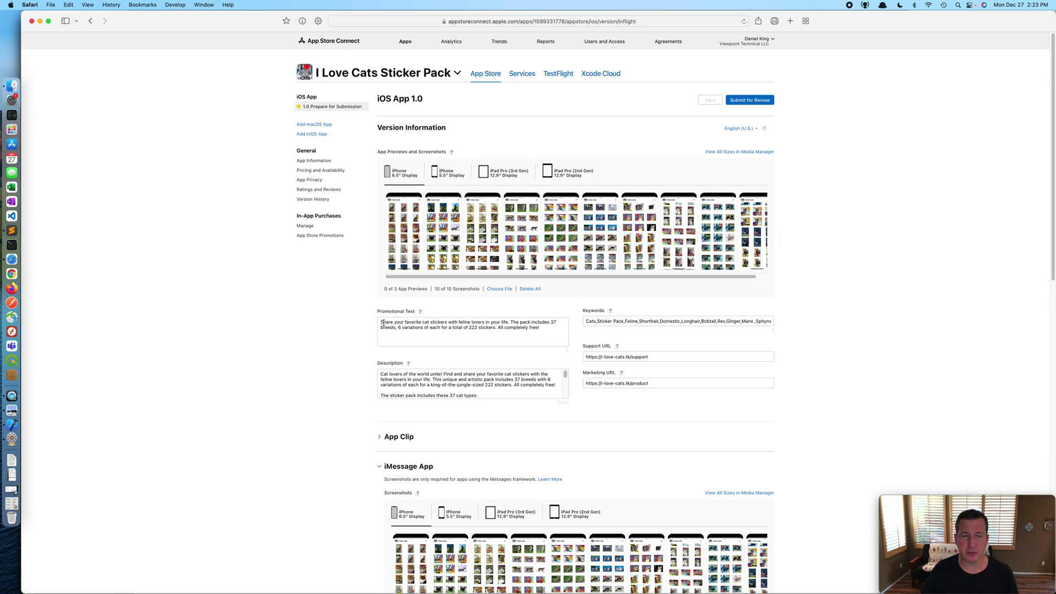
pyautogui.moveTo(539, 335); pyautogui.dragTo(377, 321)
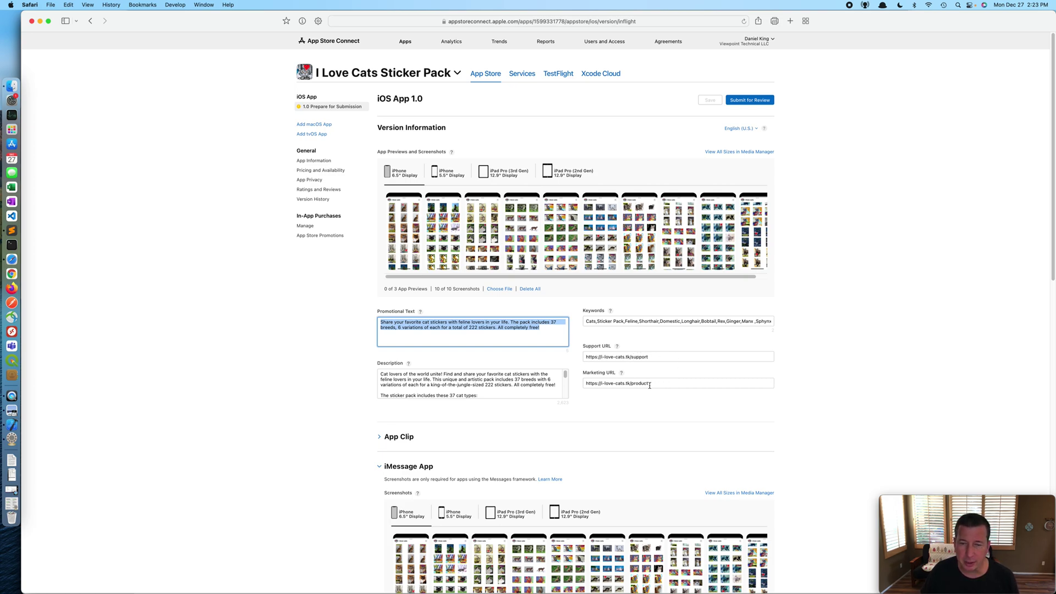
pyautogui.scroll(-10, 668, 384)
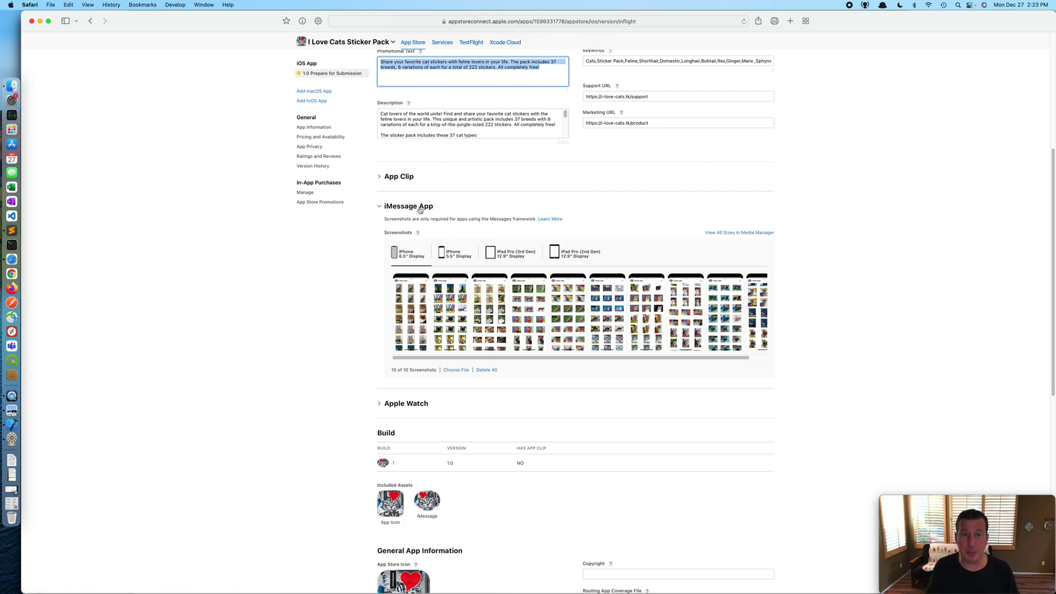
pyautogui.scroll(-1, 593, 277)
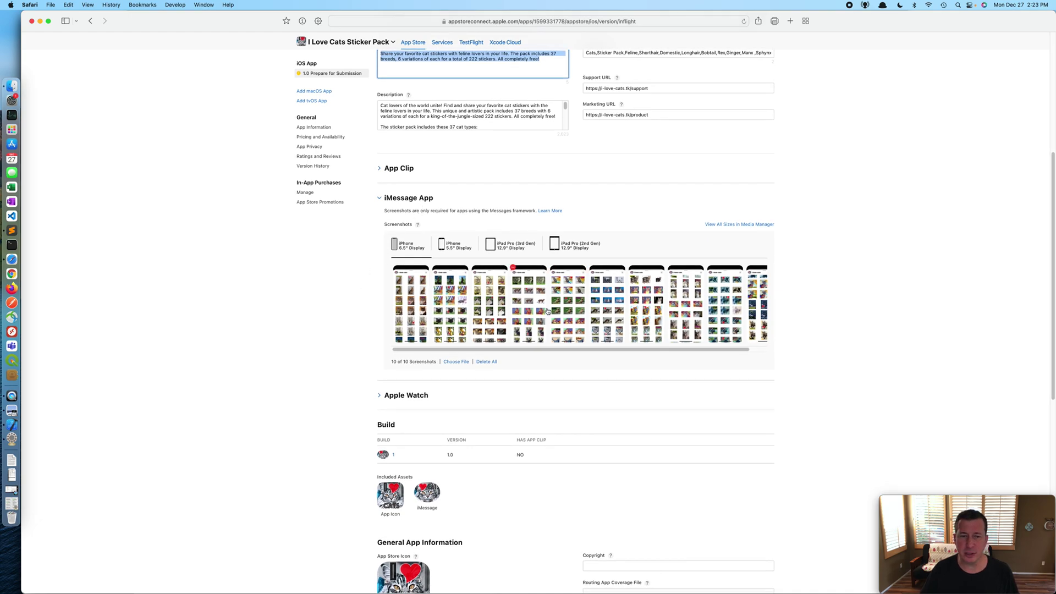
pyautogui.scroll(5, 797, 279)
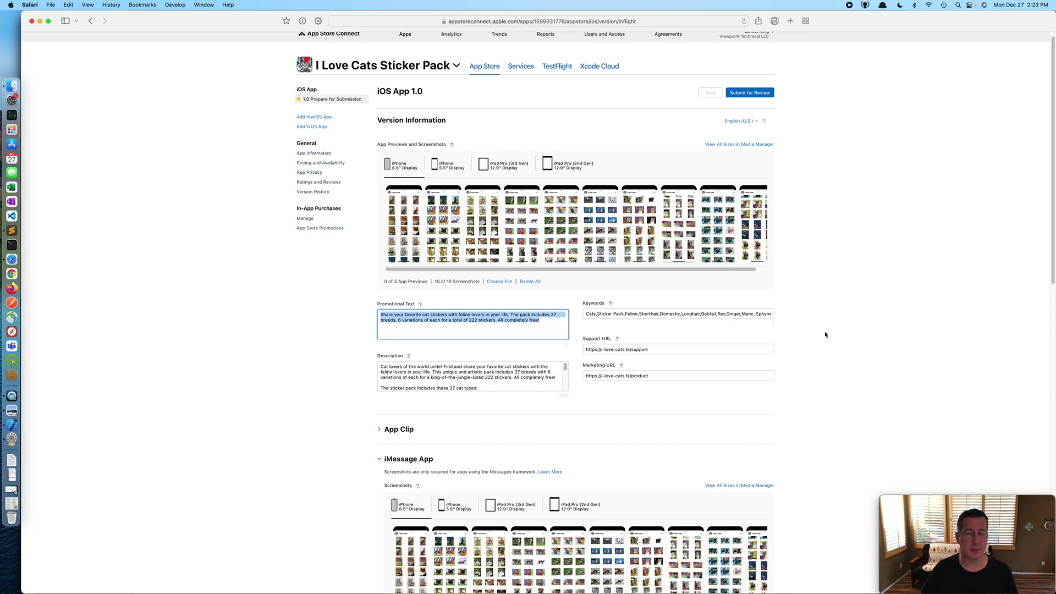
pyautogui.scroll(-15, 835, 331)
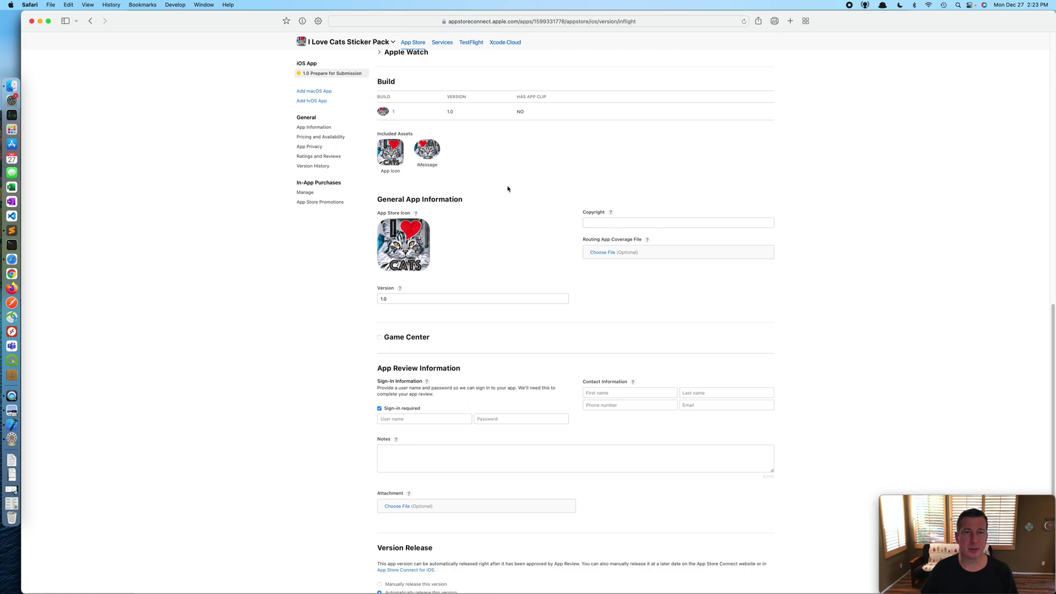
pyautogui.scroll(7, 506, 188)
pyautogui.scroll(1, 408, 275)
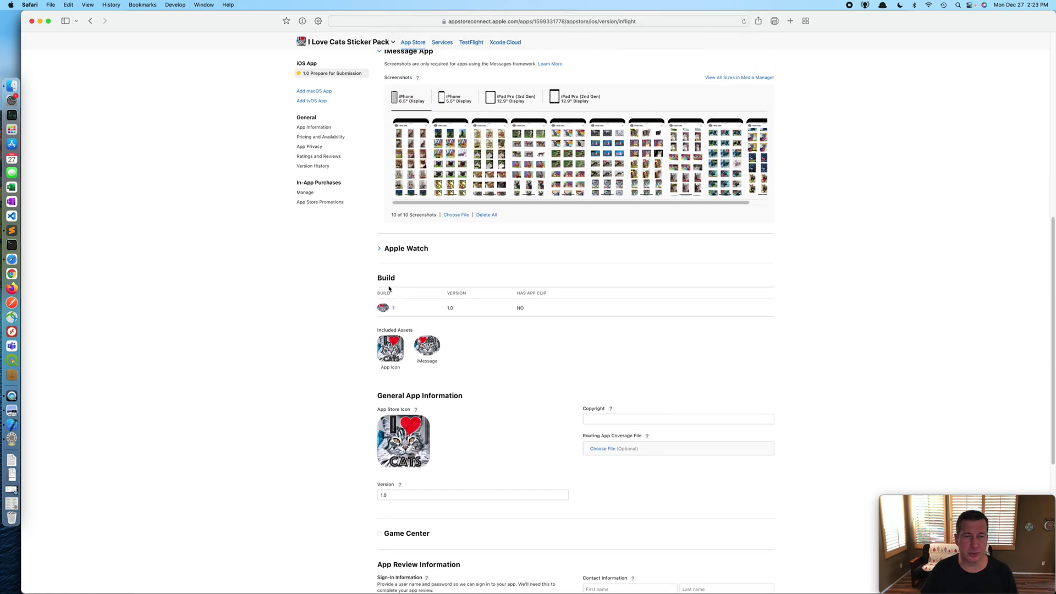
pyautogui.moveTo(382, 314)
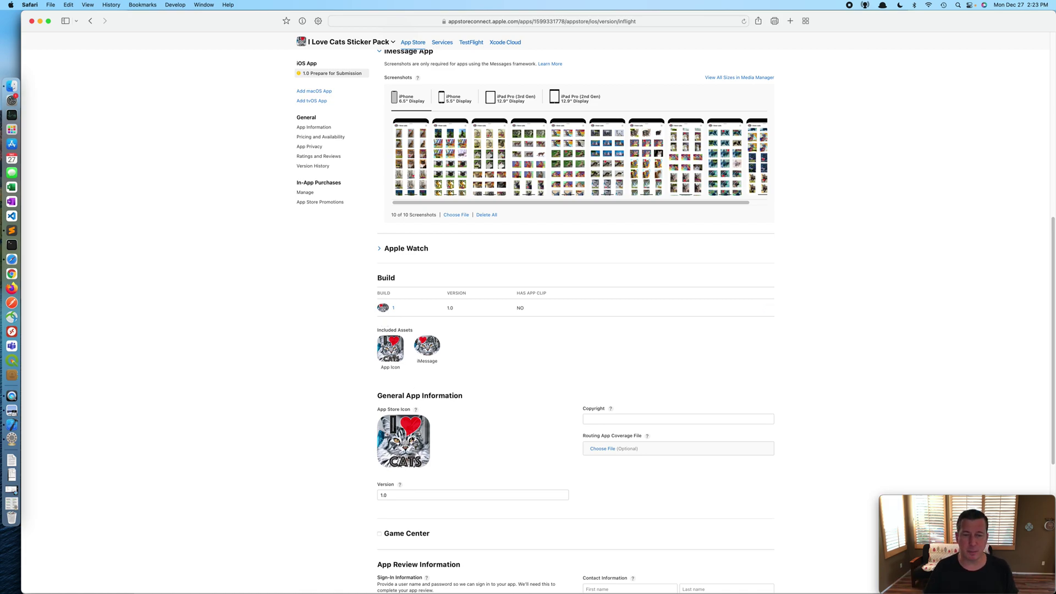
pyautogui.click(626, 420)
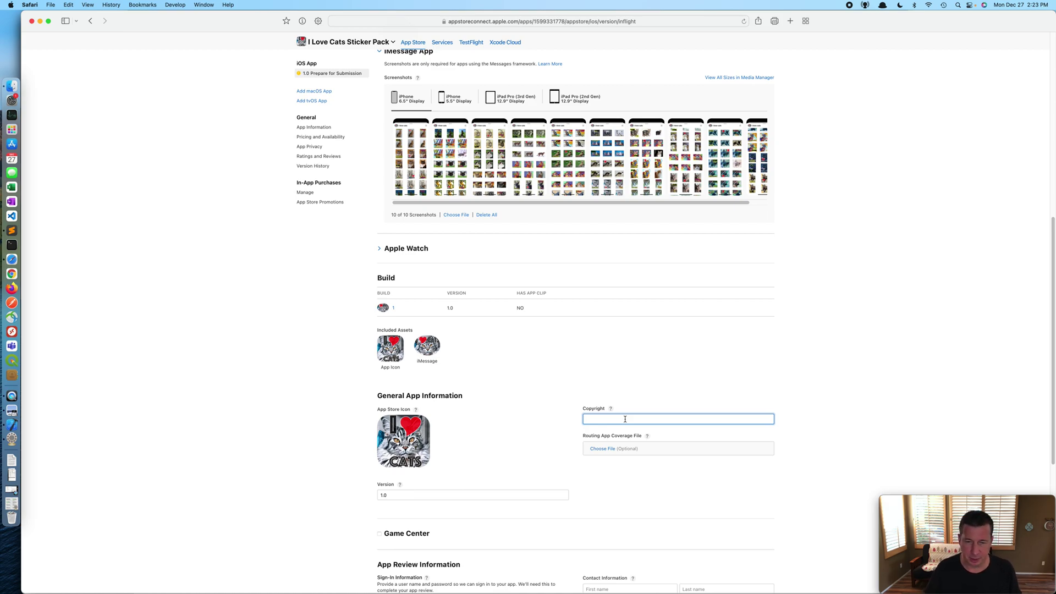
# Step: After checking the field's help, enter '2021 Viewpoint Technical LLC' as the copyright
pyautogui.click(612, 410)
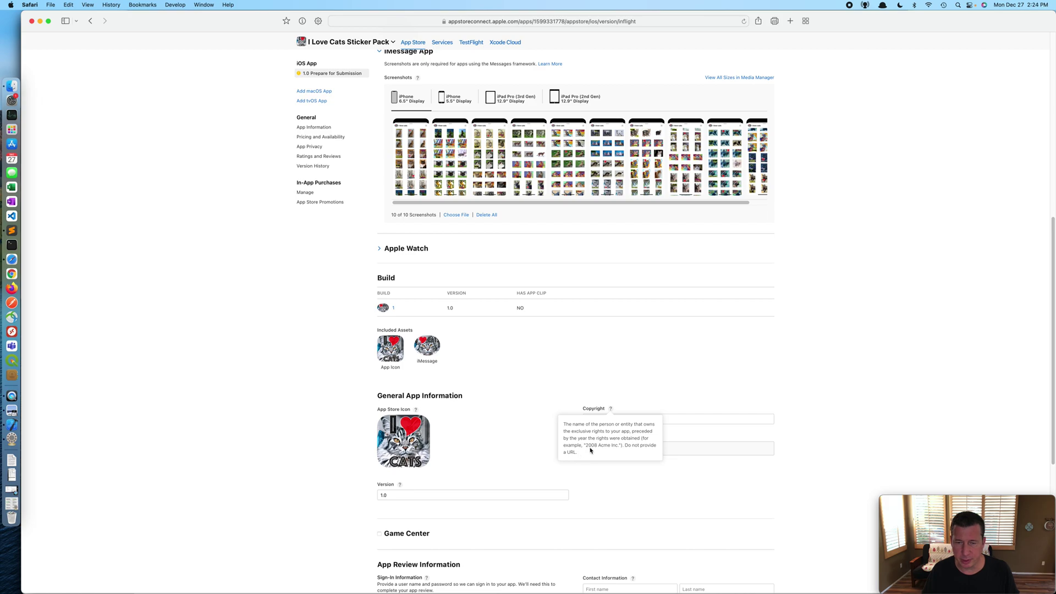
pyautogui.click(671, 420)
pyautogui.write('2021 Vie')
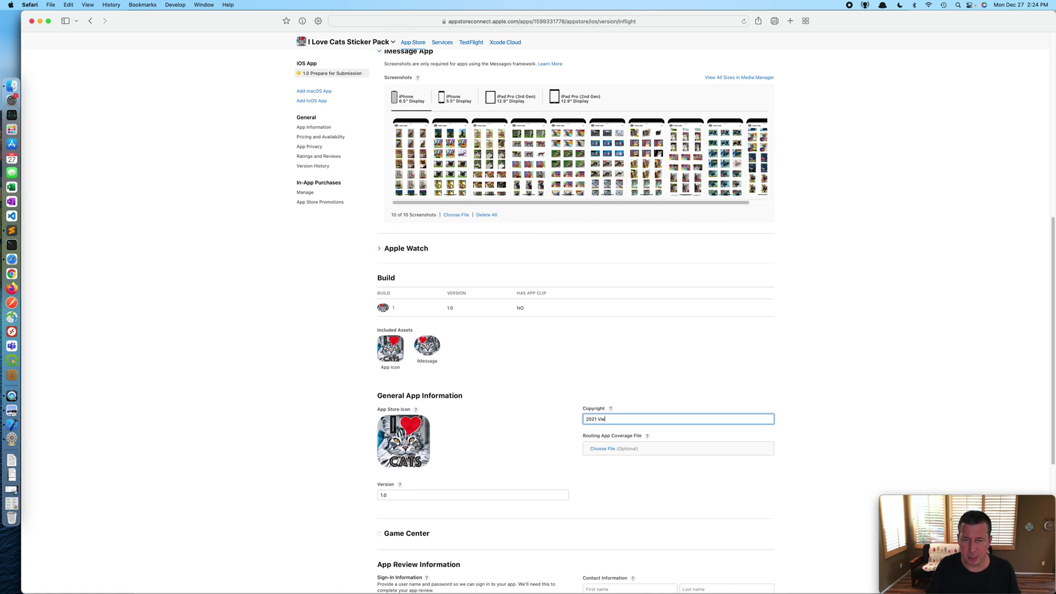
pyautogui.write('wpin')
pyautogui.press('BackSpace')
pyautogui.press('BackSpace')
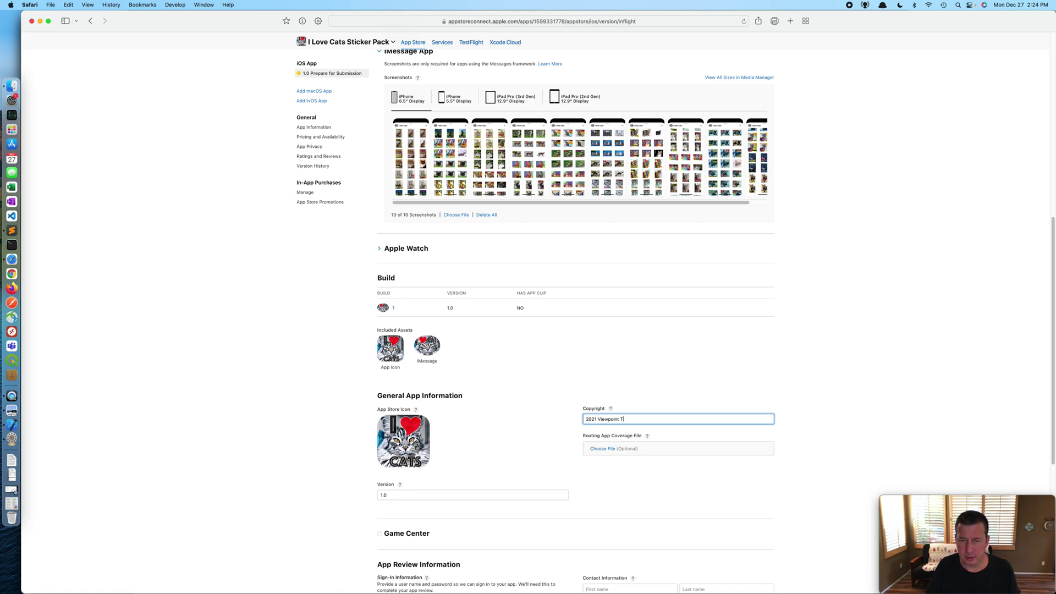
pyautogui.write('oint Technical LLC')
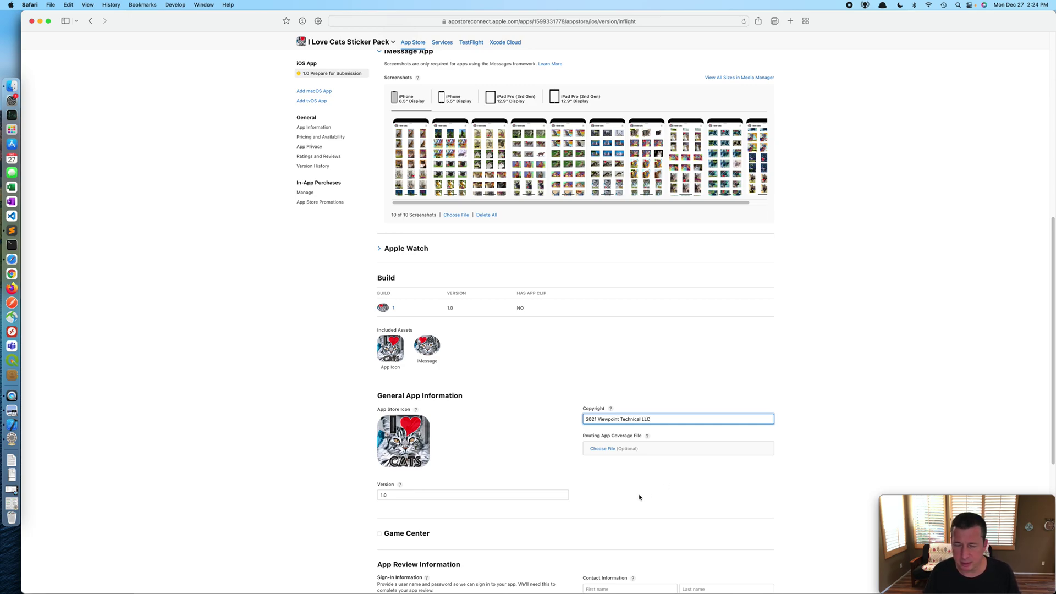
pyautogui.scroll(-3, 638, 497)
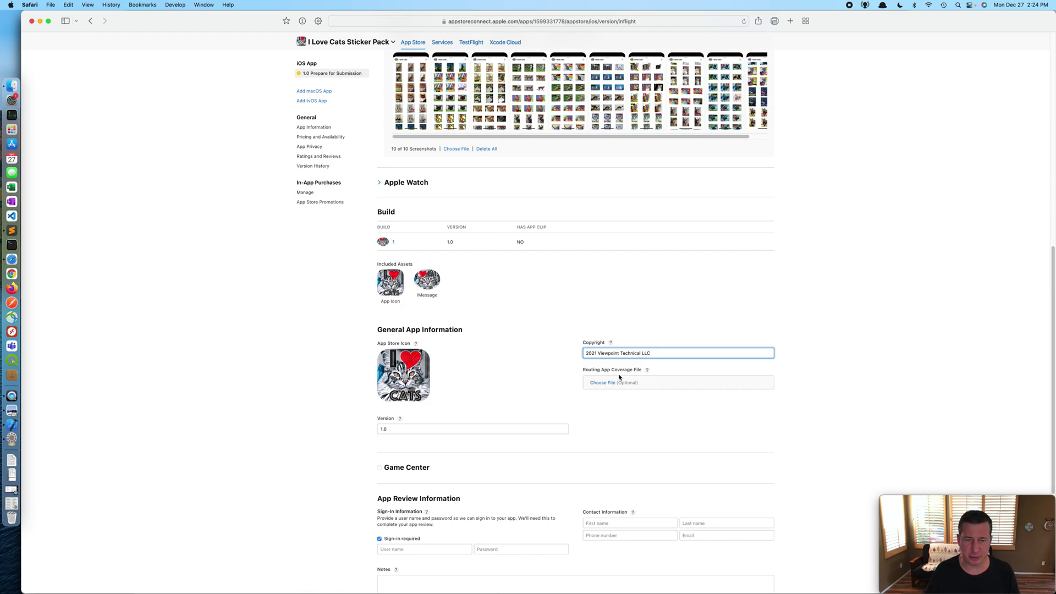
# Step: Uncheck 'Sign-in required' under App Review Information
pyautogui.scroll(-5, 362, 441)
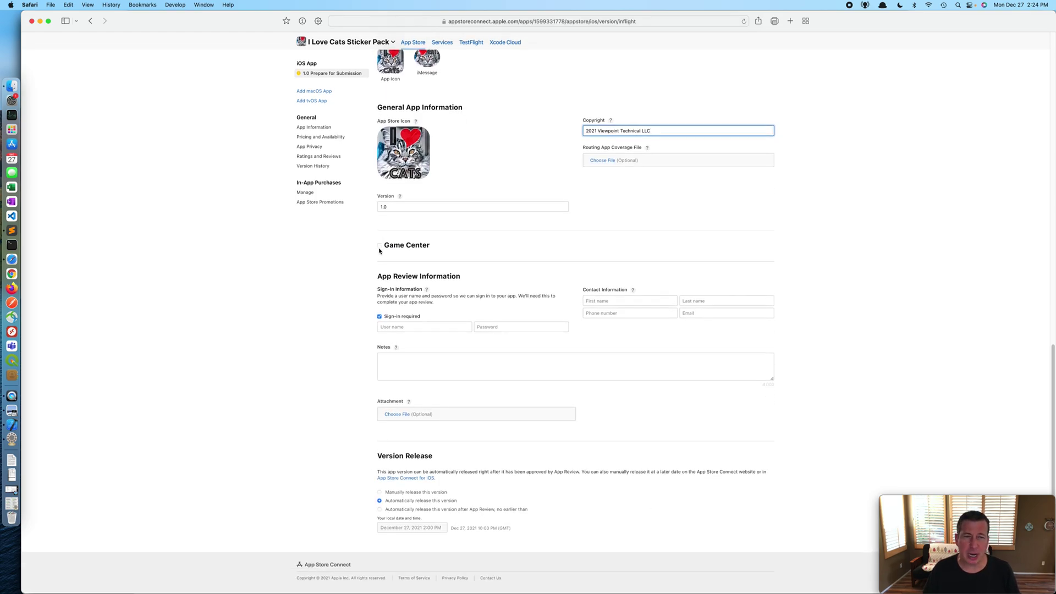
pyautogui.scroll(1, 499, 359)
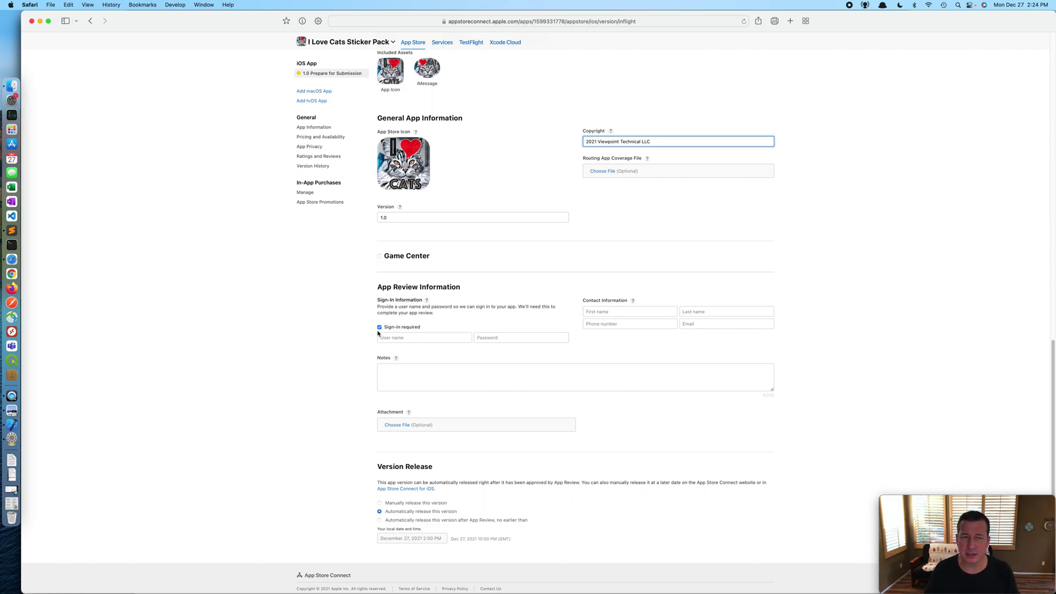
pyautogui.click(379, 327)
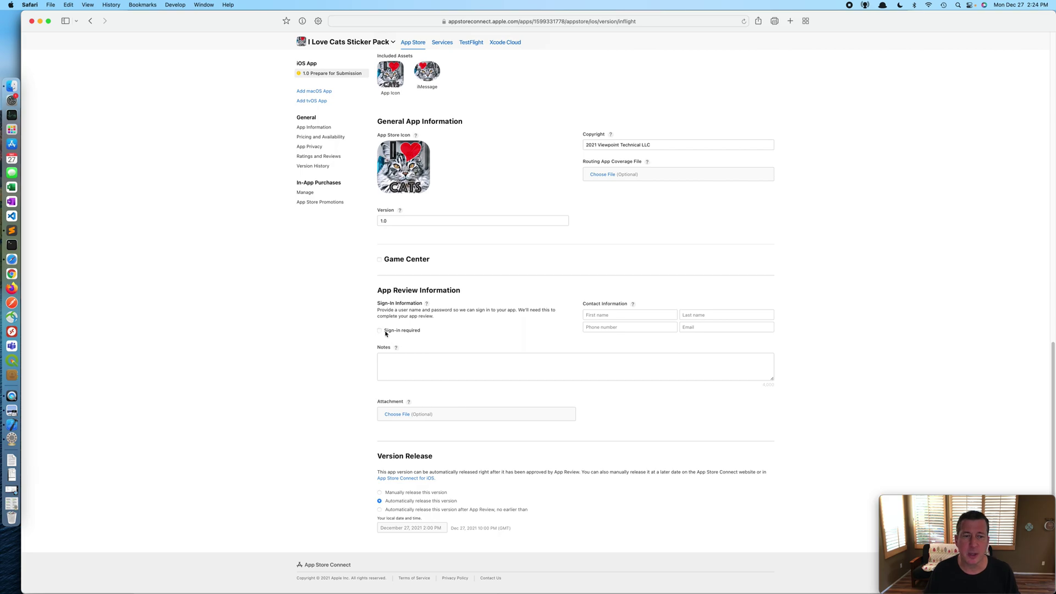
# Step: Enter the review contact's first and last name
pyautogui.click(657, 315)
pyautogui.press('Tab')
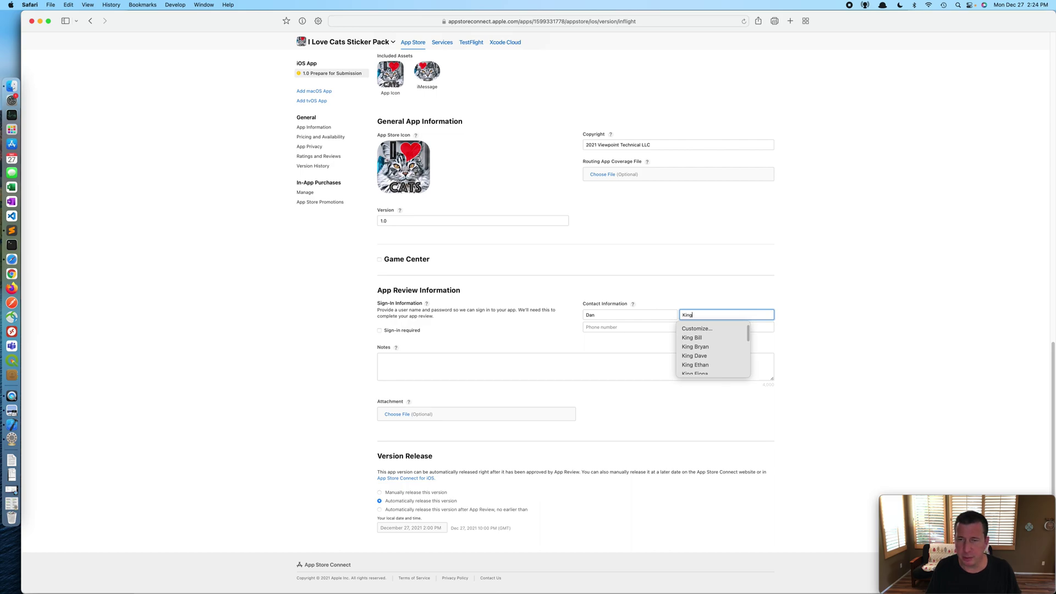
# Step: Enter the contact's phone number with country code and their e-mail address
pyautogui.press('Tab')
pyautogui.write('619 2')
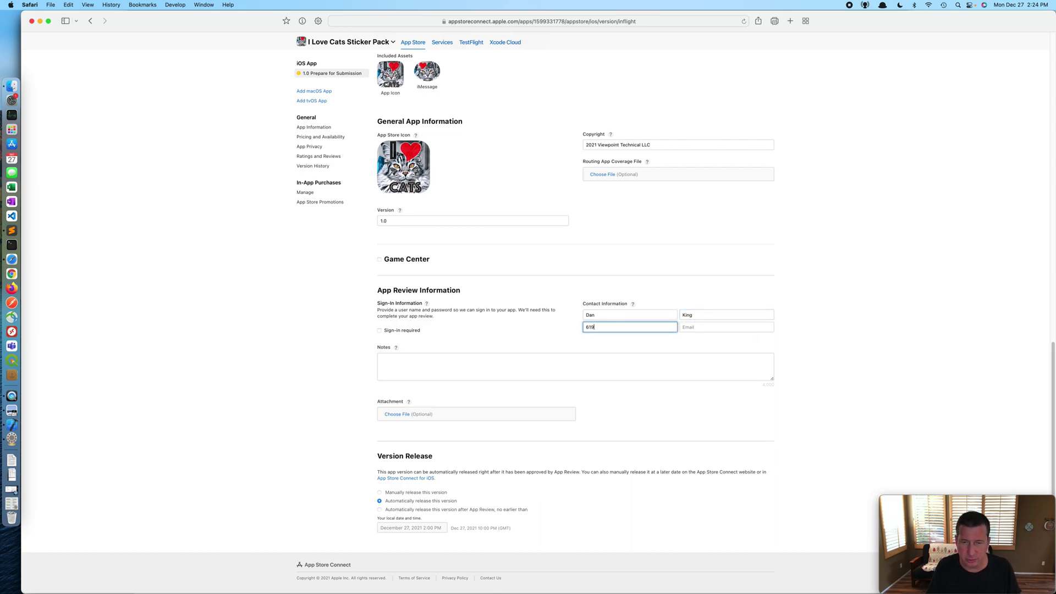
pyautogui.press('BackSpace')
pyautogui.press('BackSpace')
pyautogui.press('BackSpace')
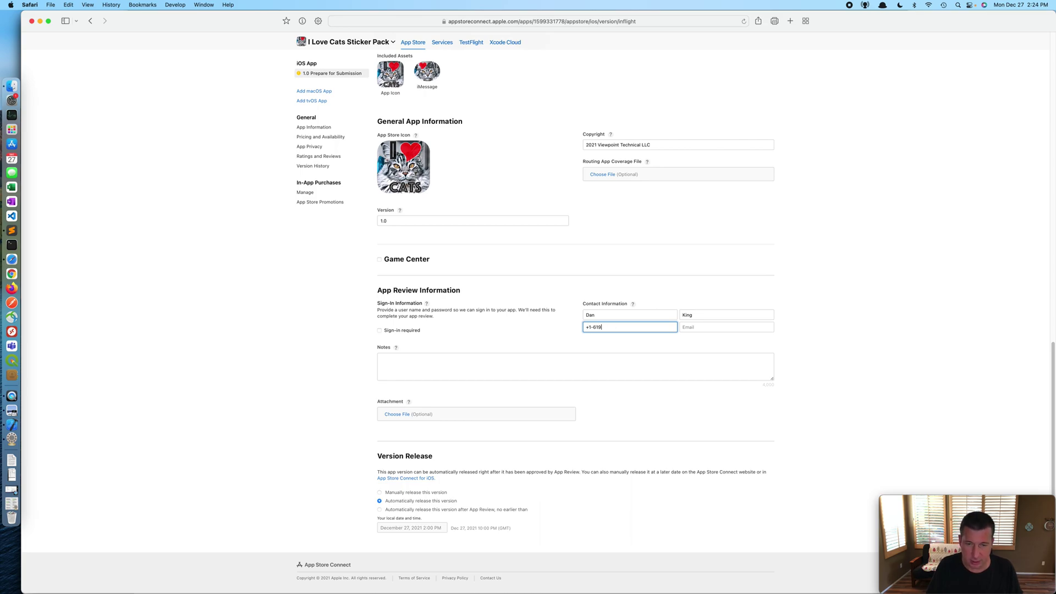
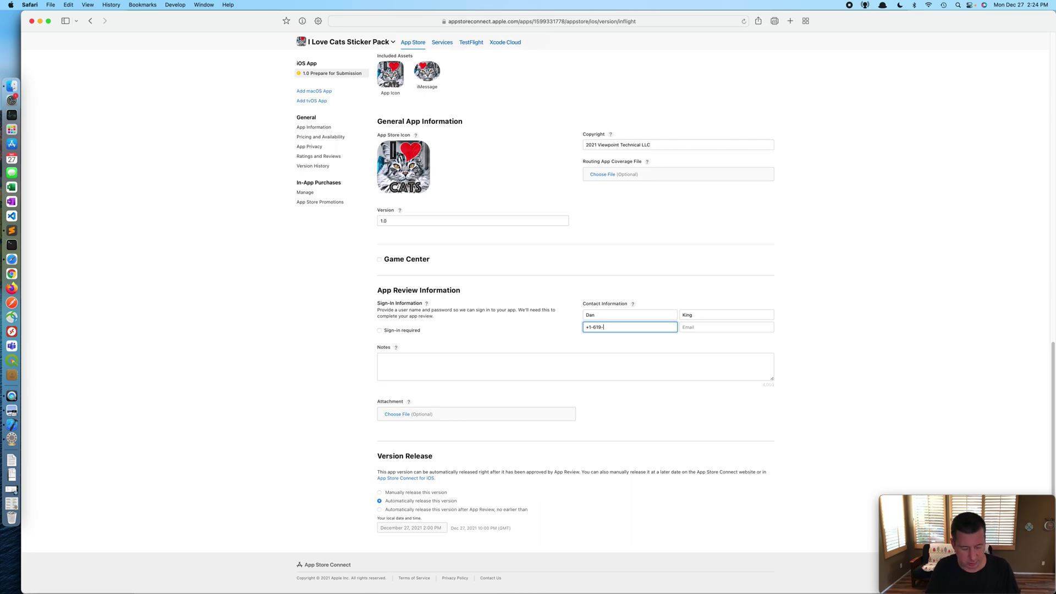
pyautogui.click(726, 327)
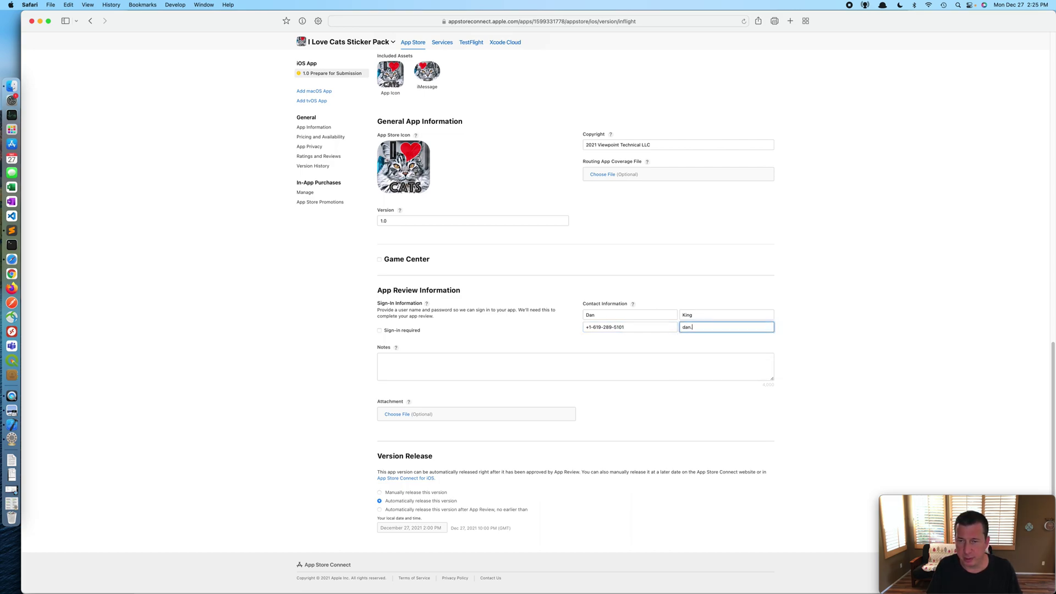
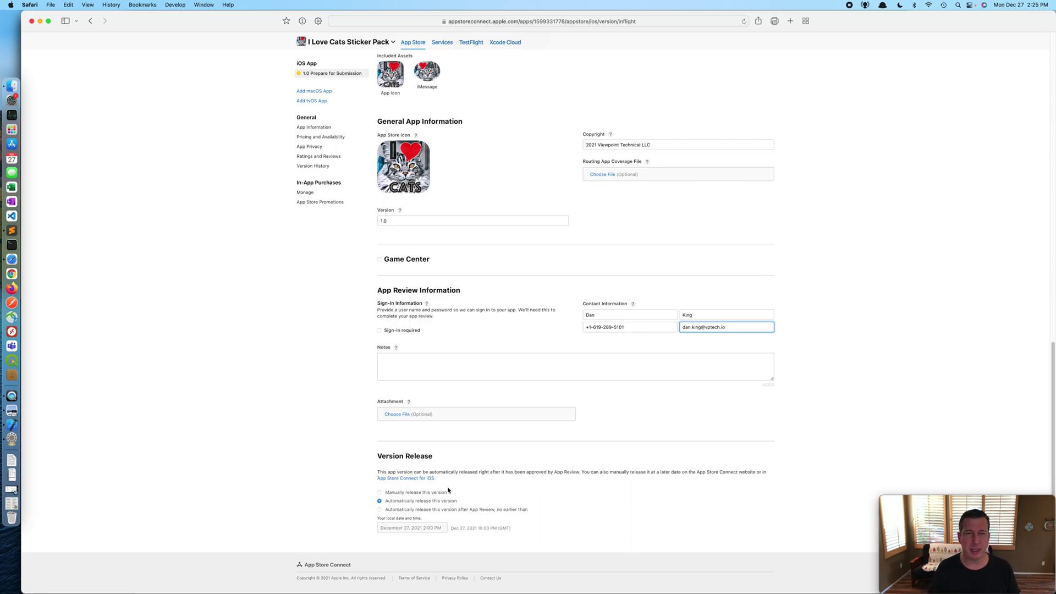
pyautogui.scroll(15, 515, 463)
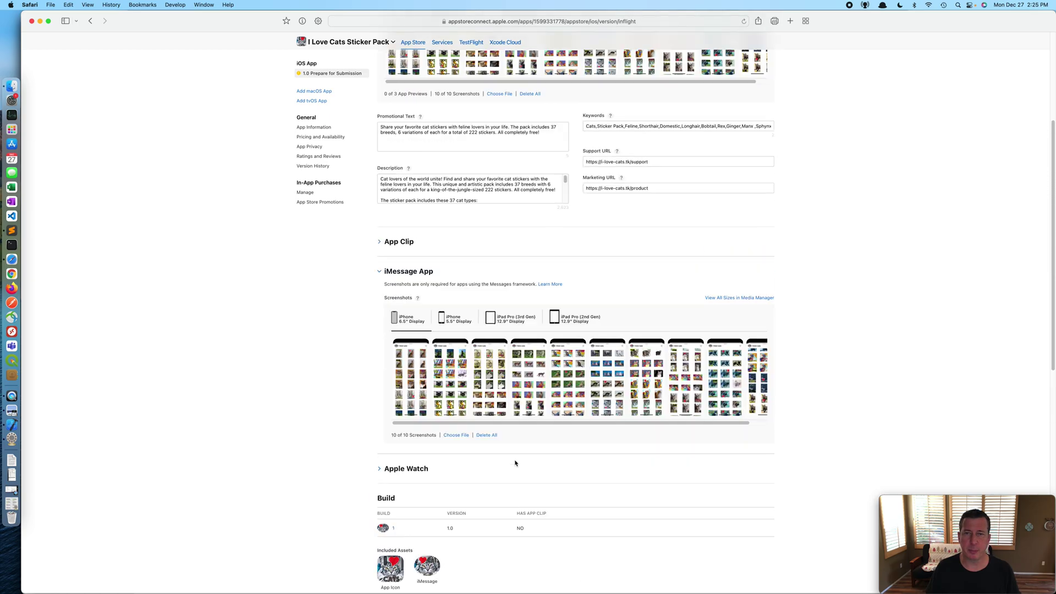
# Step: Save the version 1.0 changes and go to the App Information page
pyautogui.click(717, 102)
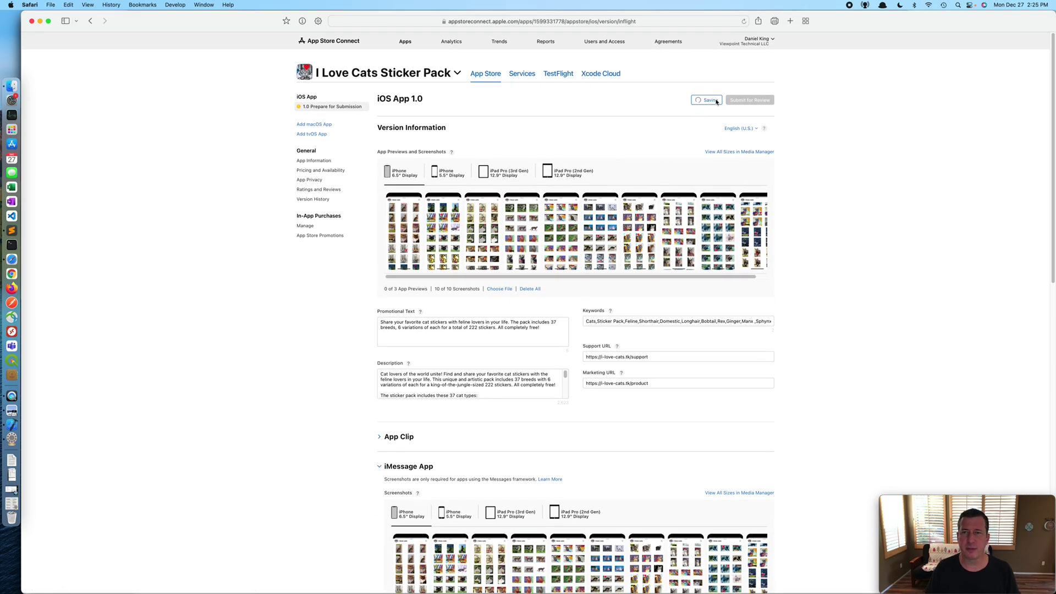
pyautogui.click(311, 162)
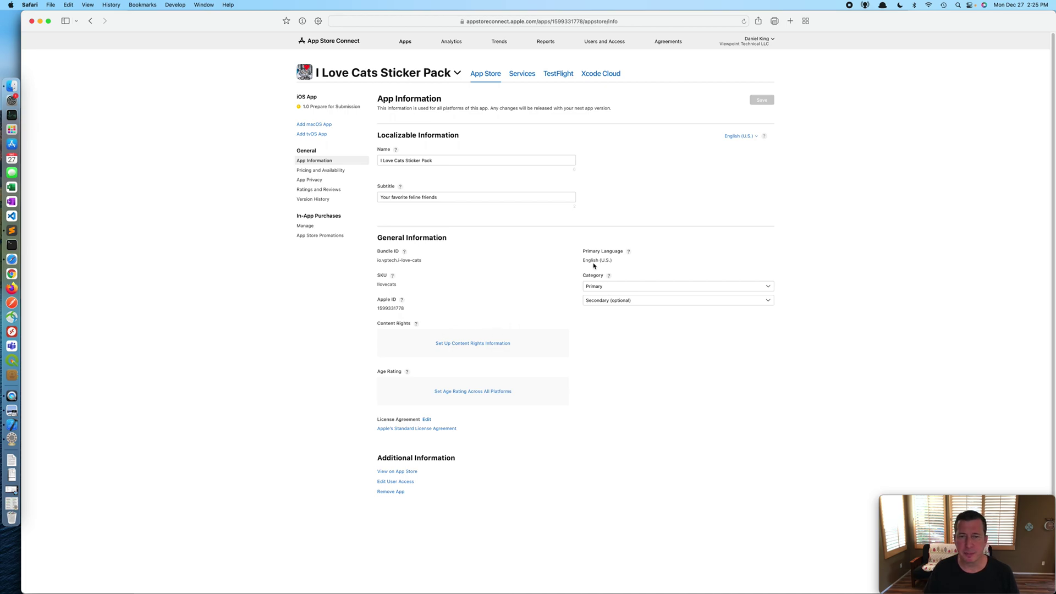
# Step: Set the primary category to Stickers with Animals as the first subcategory
pyautogui.click(614, 289)
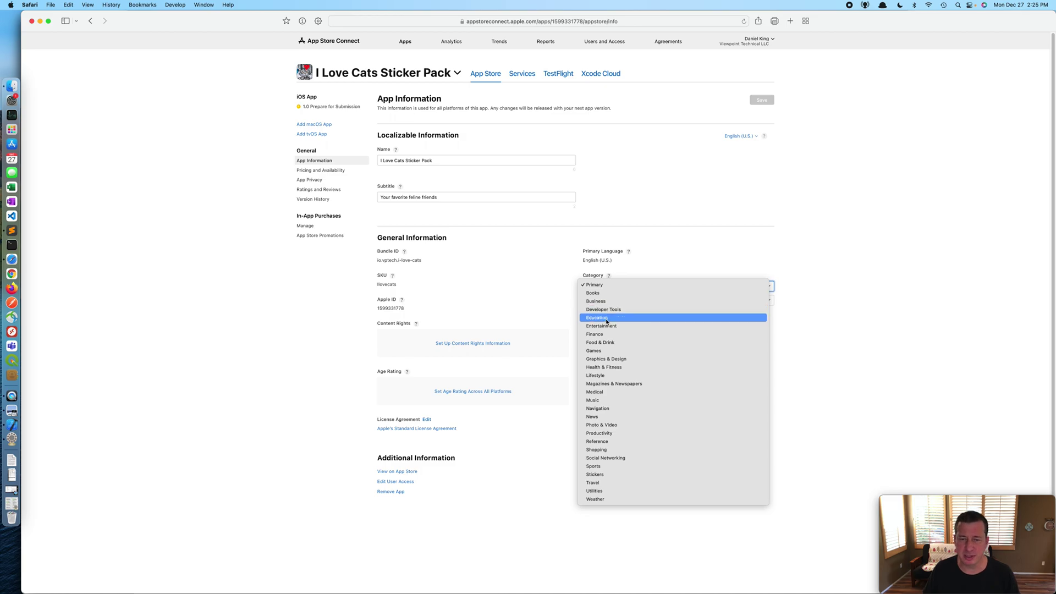
pyautogui.click(598, 477)
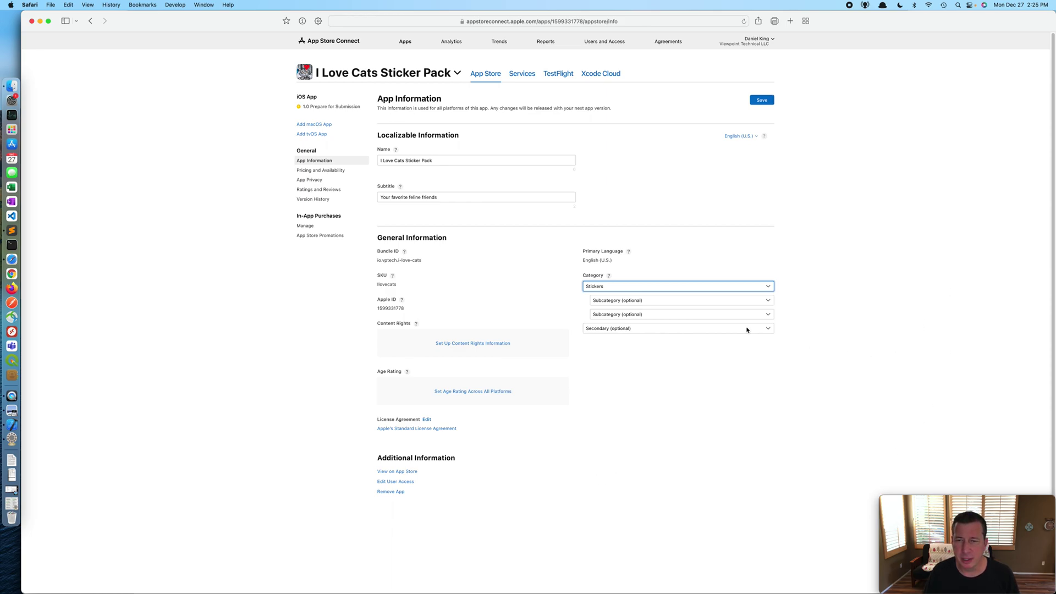
pyautogui.click(724, 302)
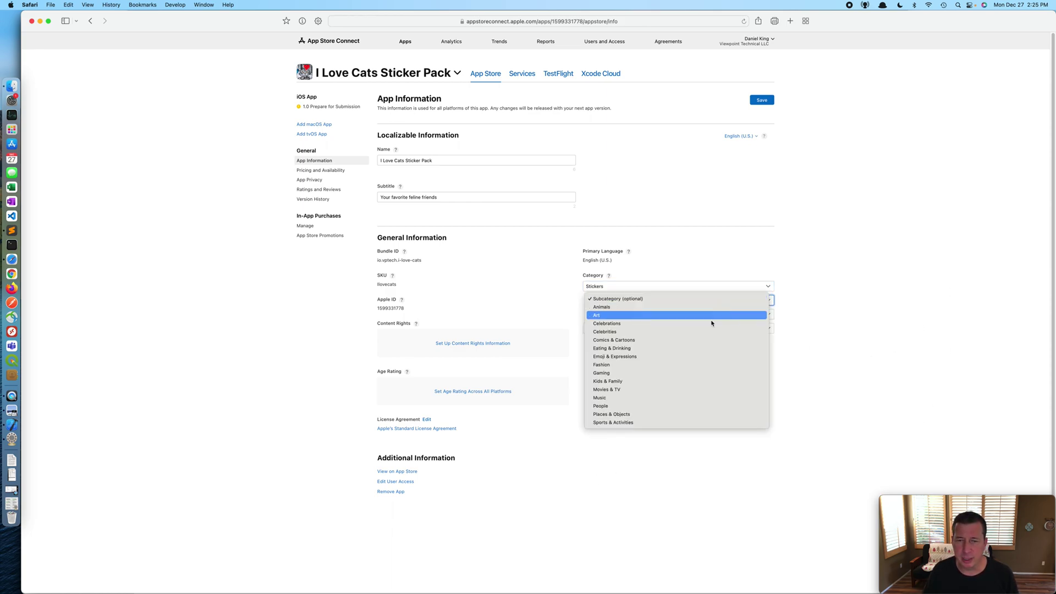
pyautogui.click(631, 418)
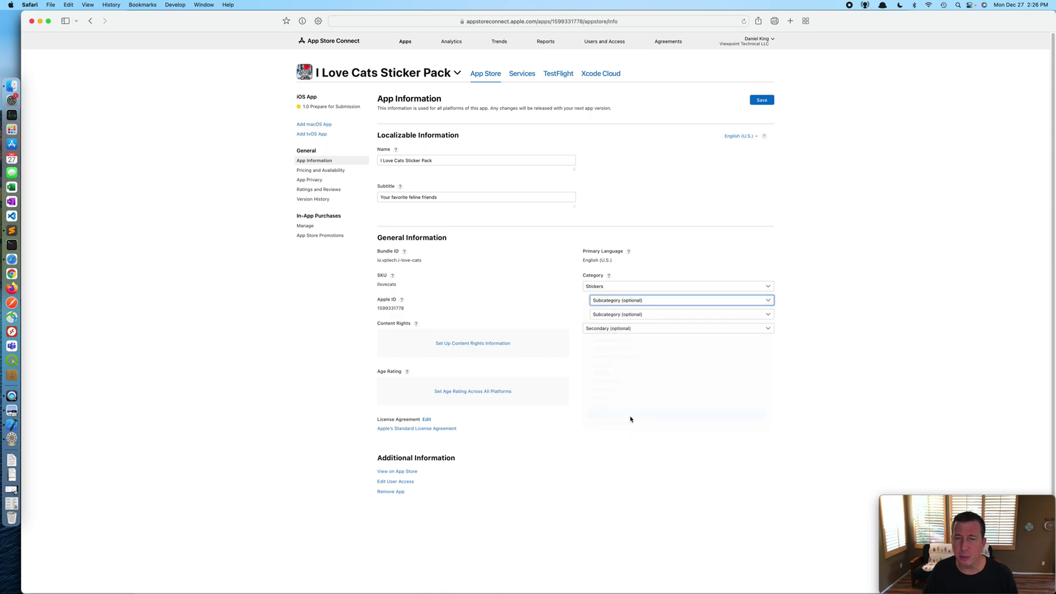
pyautogui.click(620, 300)
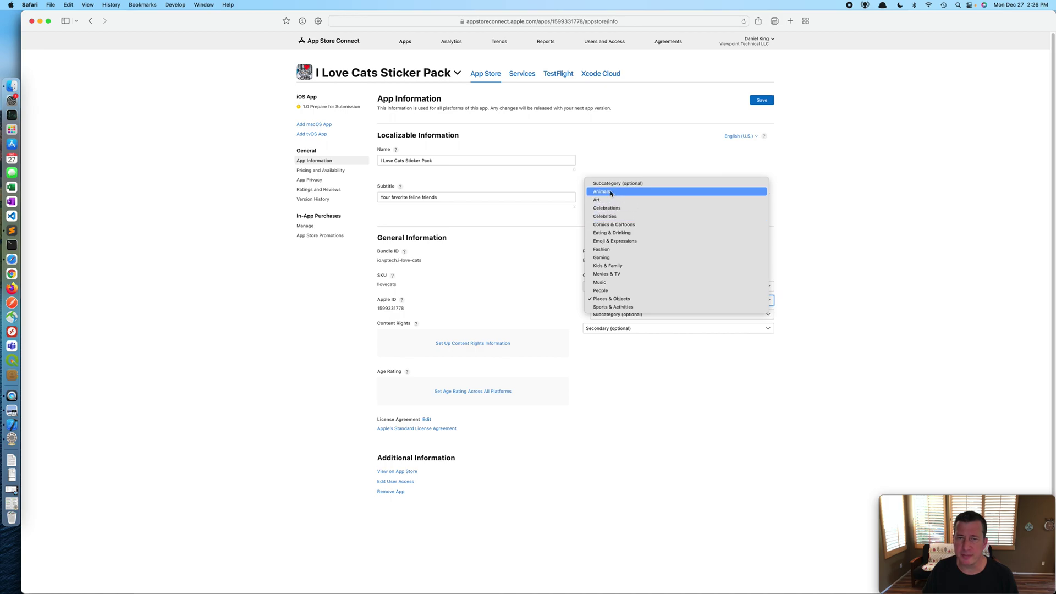
pyautogui.click(610, 192)
# Step: Choose Art as the second subcategory and Lifestyle as the secondary category
pyautogui.click(639, 314)
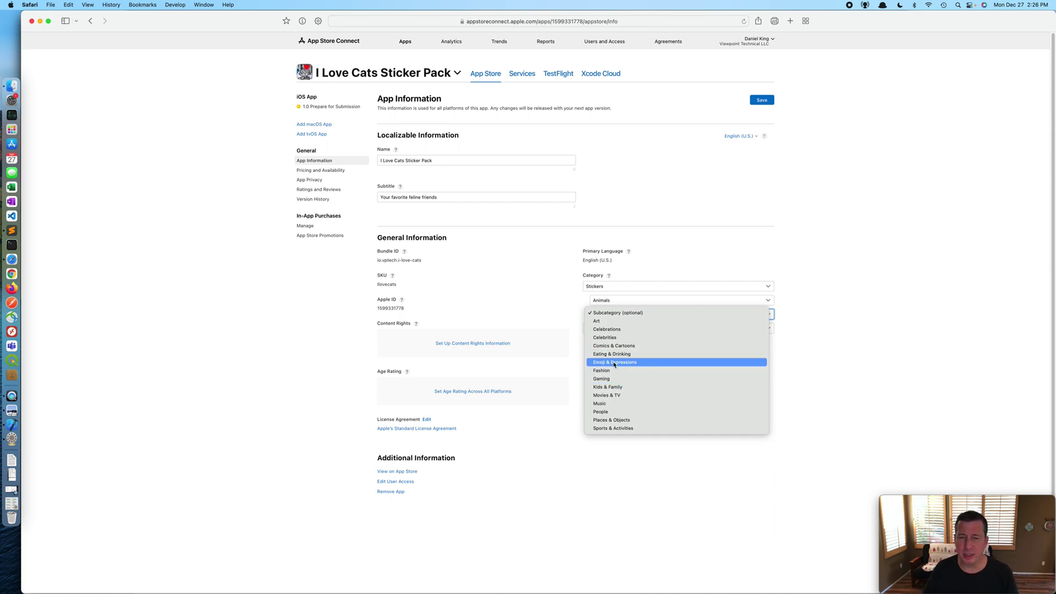
pyautogui.click(595, 320)
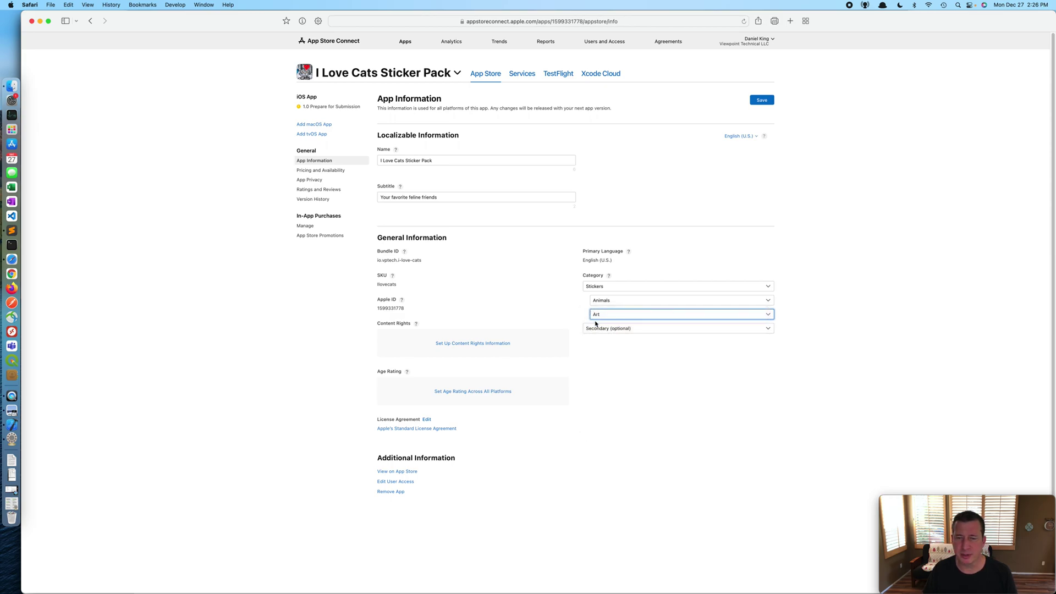
pyautogui.click(596, 328)
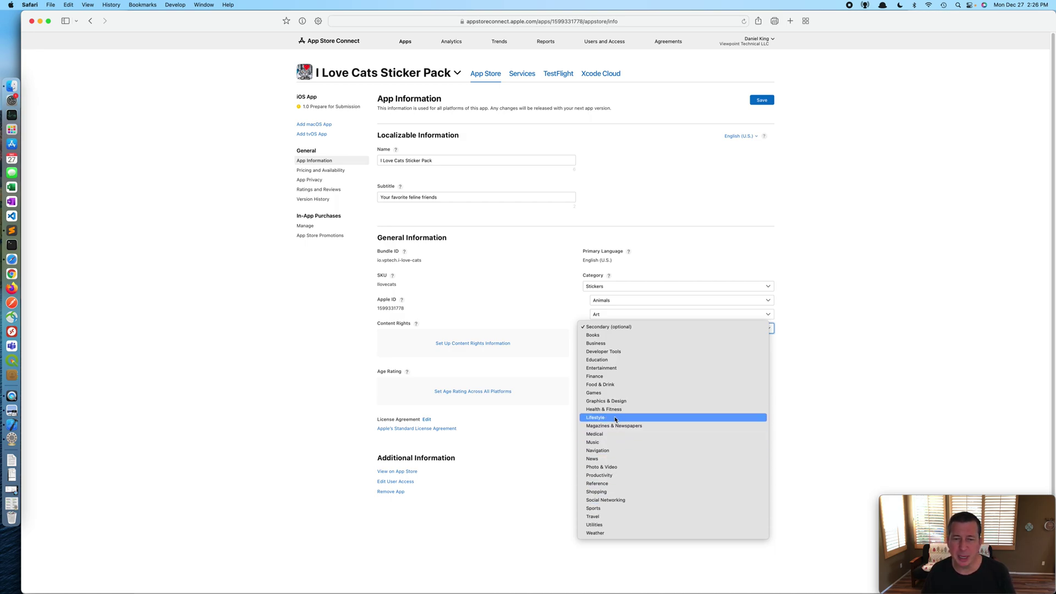
pyautogui.click(615, 421)
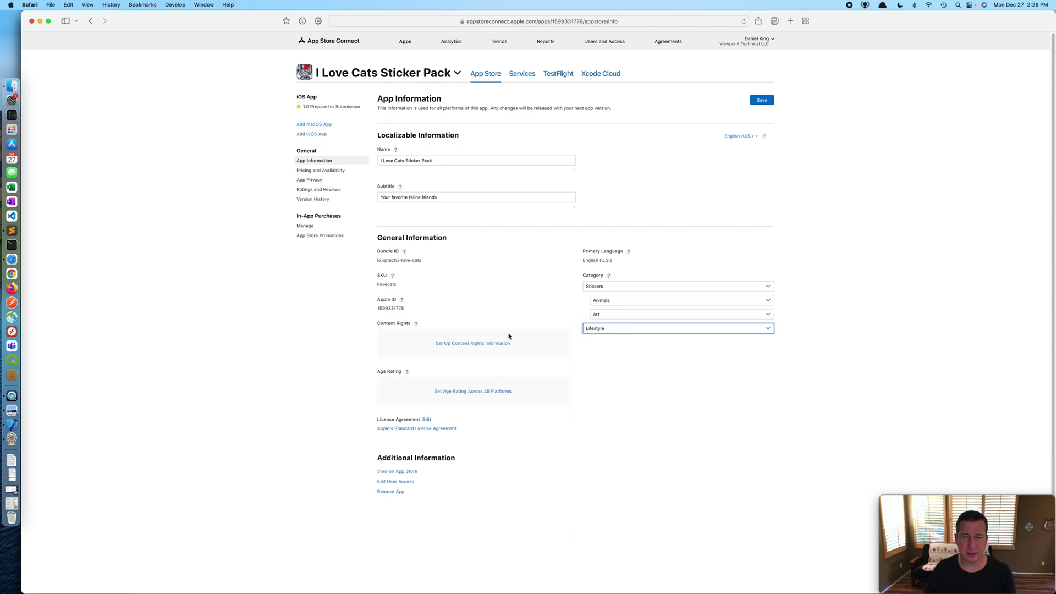
# Step: Answer Yes to third-party content rights, then start the age rating for all platforms
pyautogui.click(473, 344)
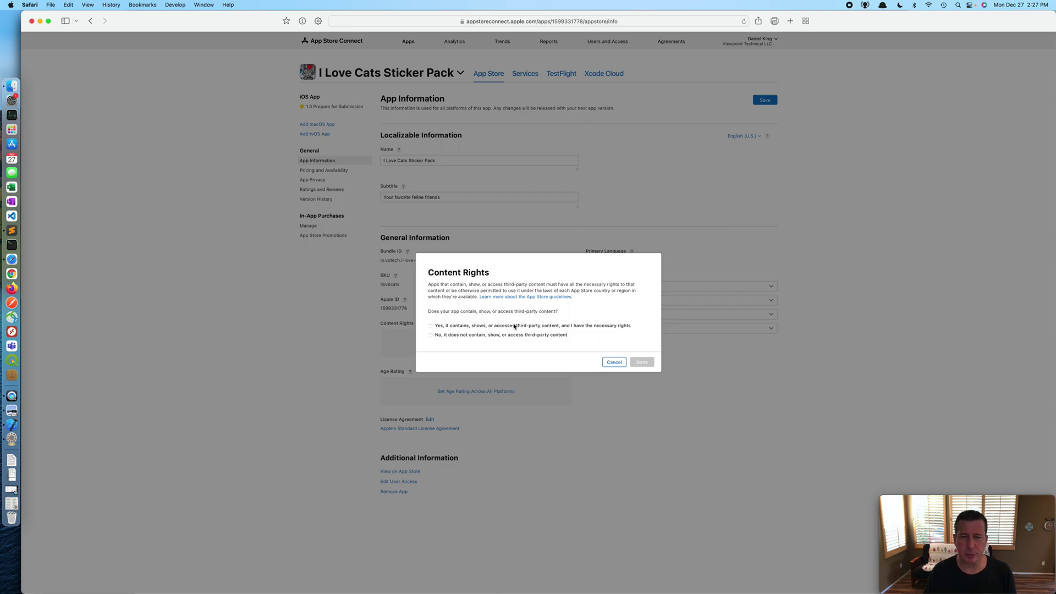
pyautogui.click(432, 327)
pyautogui.click(640, 362)
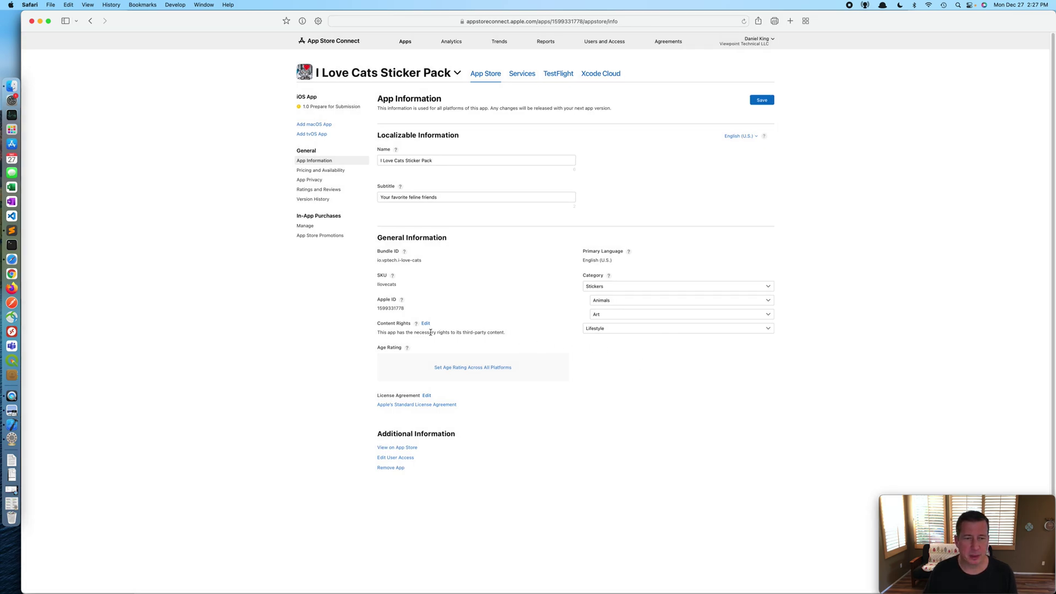
pyautogui.click(481, 369)
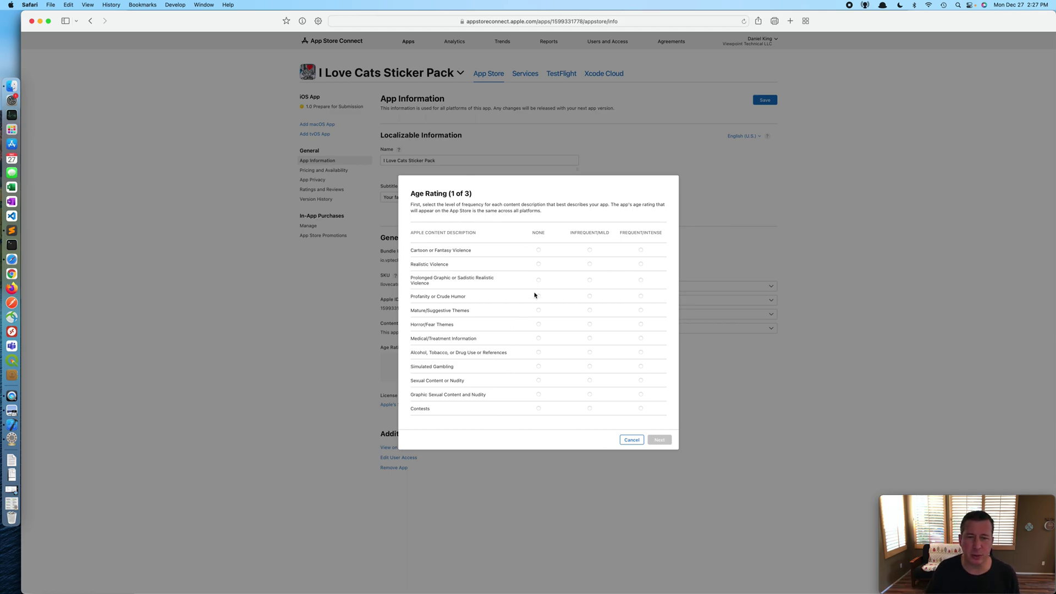
# Step: Mark the content descriptions from Cartoon Violence through Contests as None and proceed to step 2
pyautogui.click(539, 250)
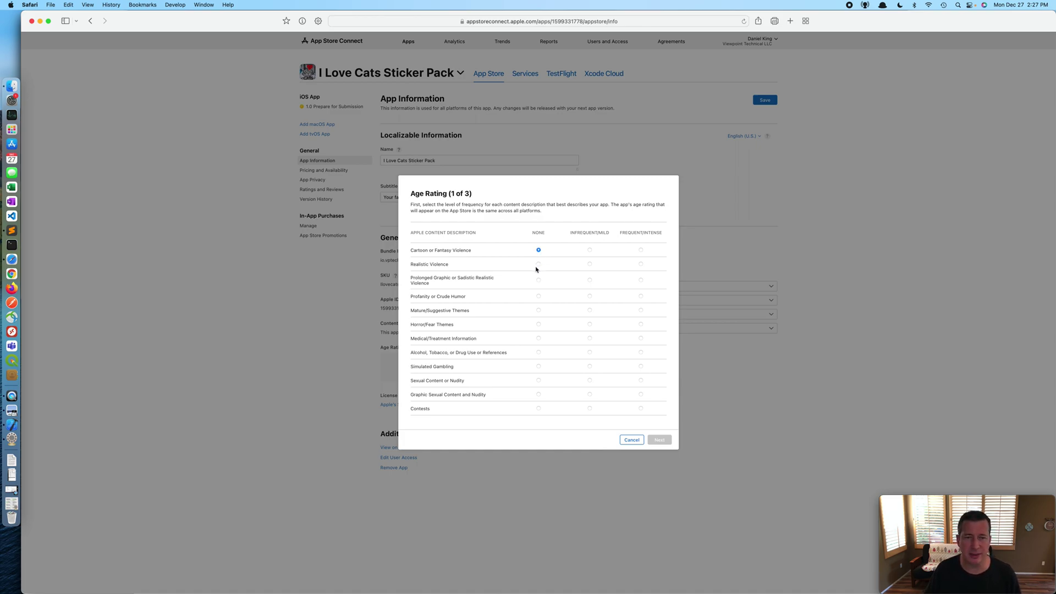
pyautogui.click(538, 265)
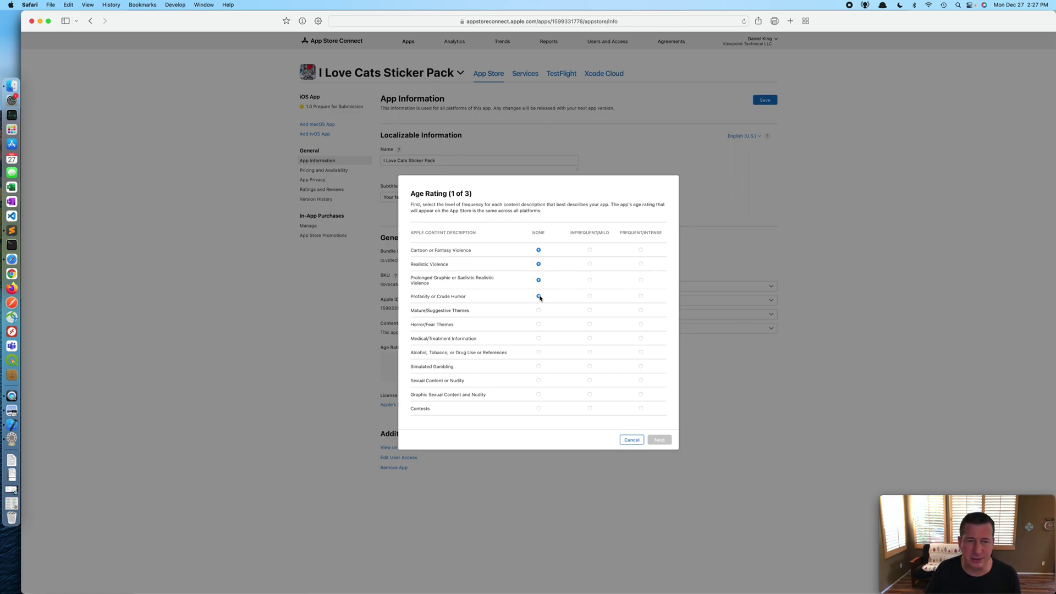
pyautogui.click(538, 325)
pyautogui.click(537, 339)
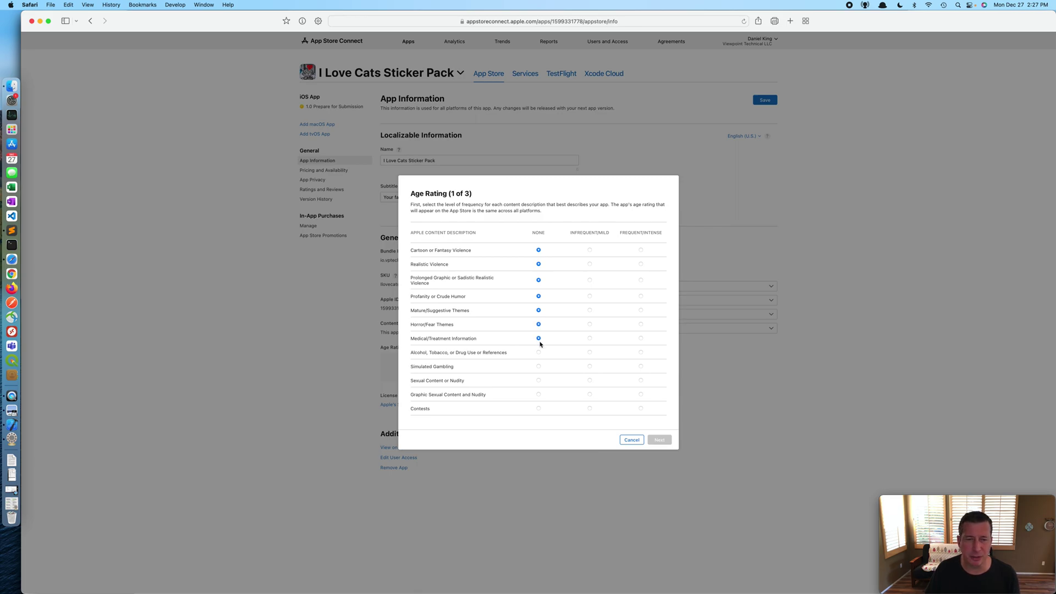
pyautogui.click(539, 353)
pyautogui.click(538, 367)
pyautogui.click(539, 381)
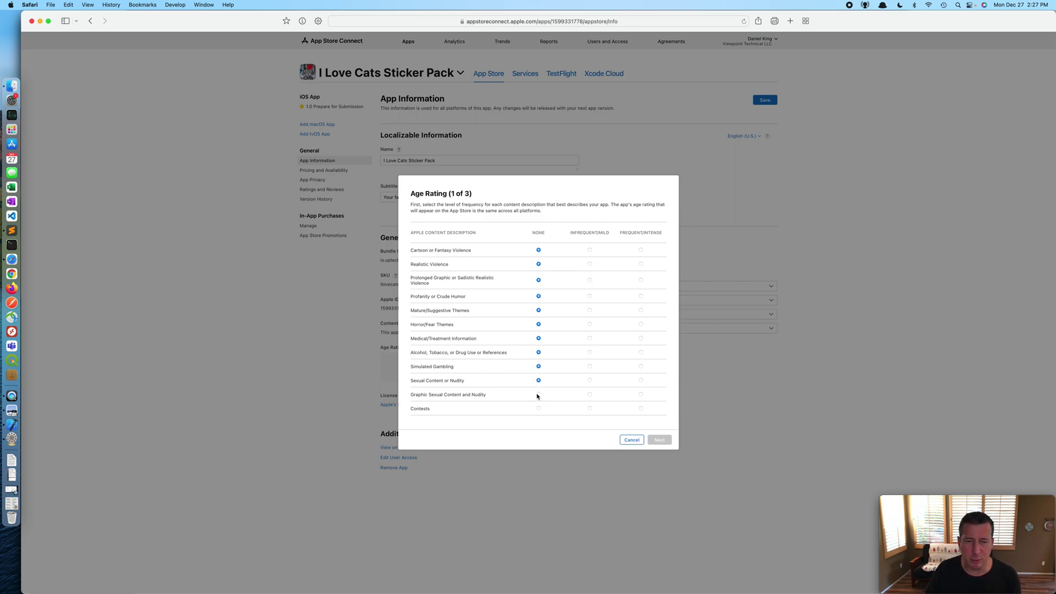
pyautogui.click(539, 409)
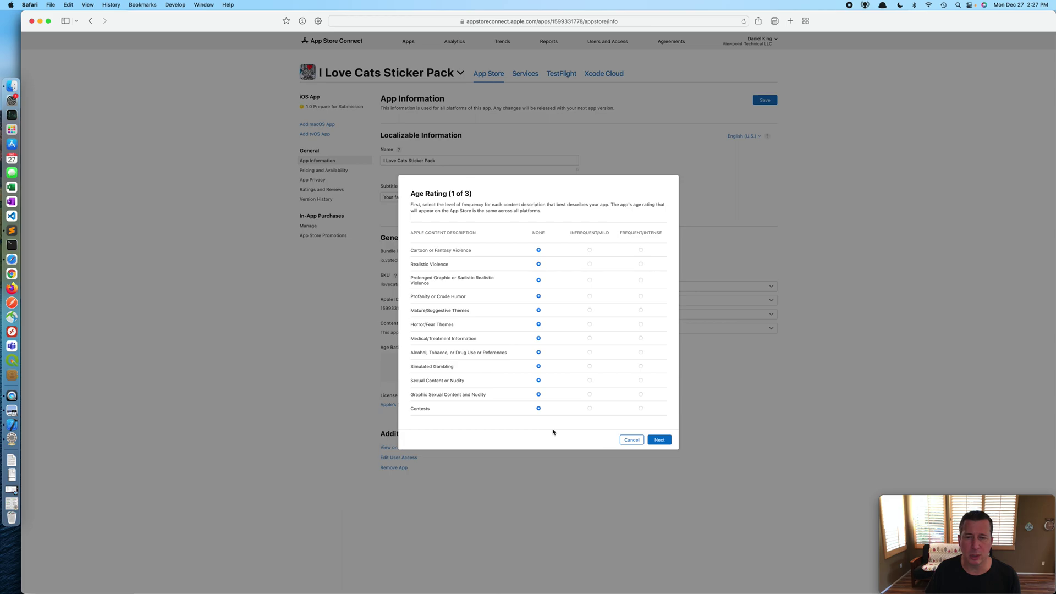
pyautogui.click(659, 441)
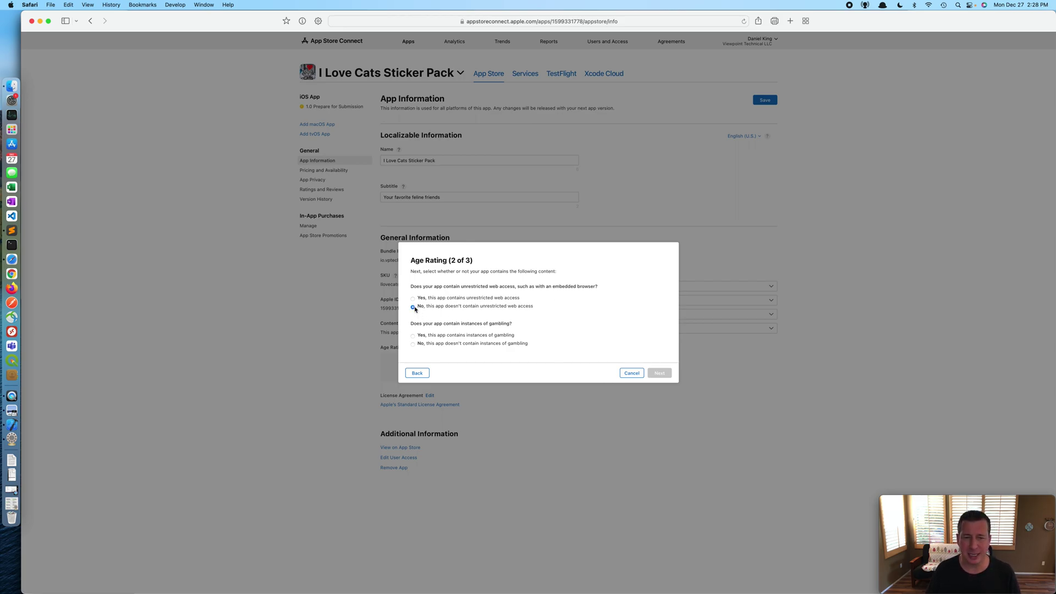
# Step: Answer No to gambling, accept the Ages 4+ rating, save, and open Pricing and Availability
pyautogui.click(413, 345)
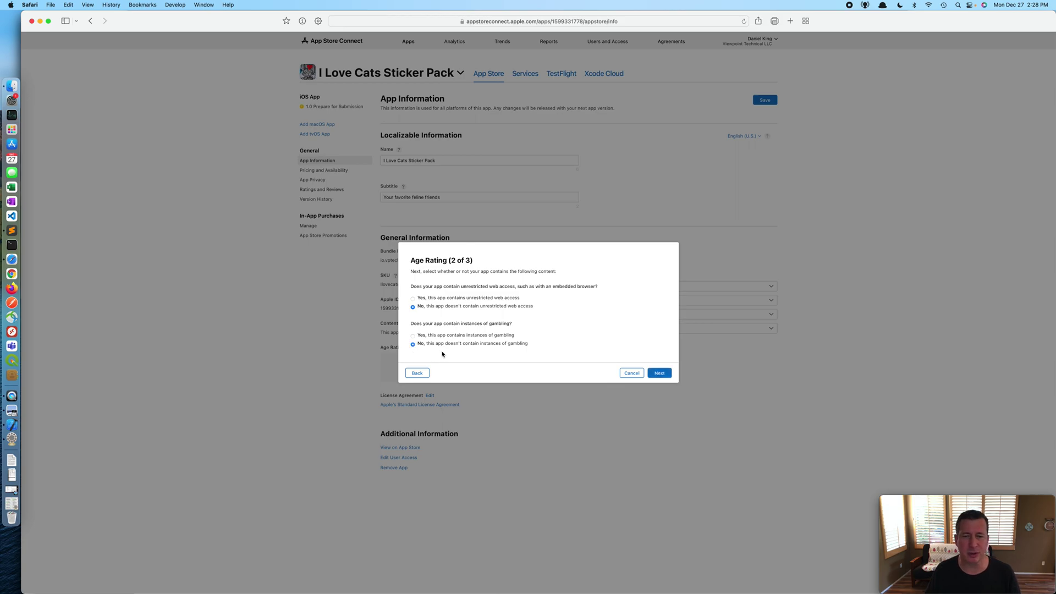
pyautogui.click(660, 374)
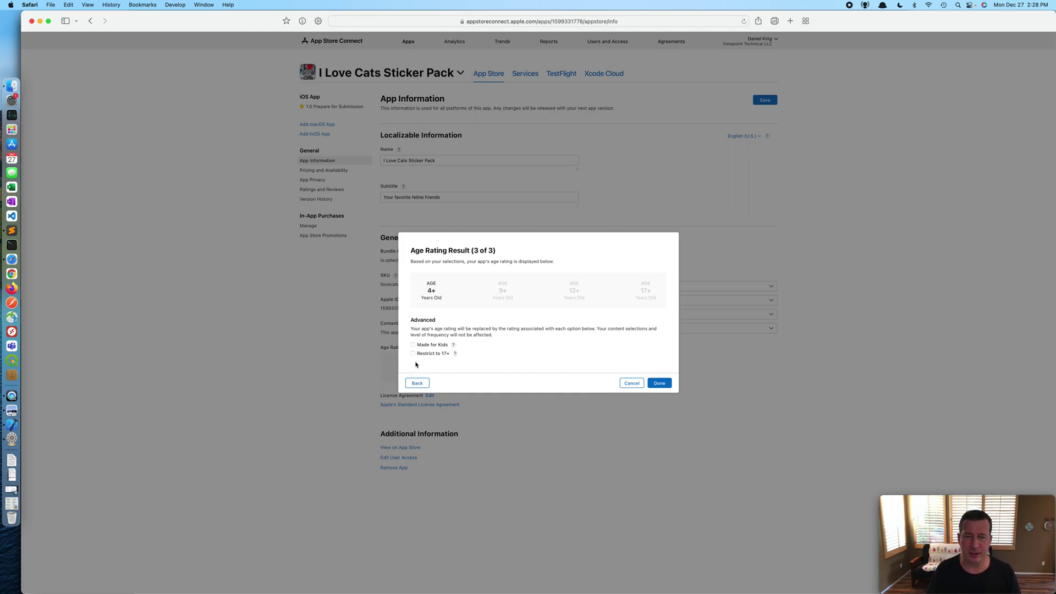
pyautogui.click(658, 384)
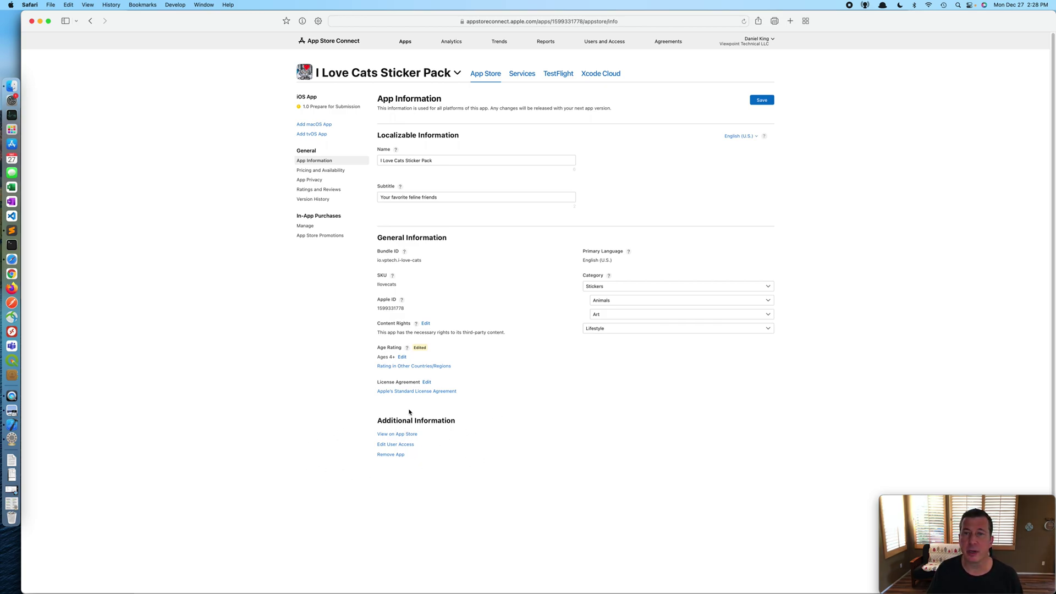
pyautogui.click(762, 101)
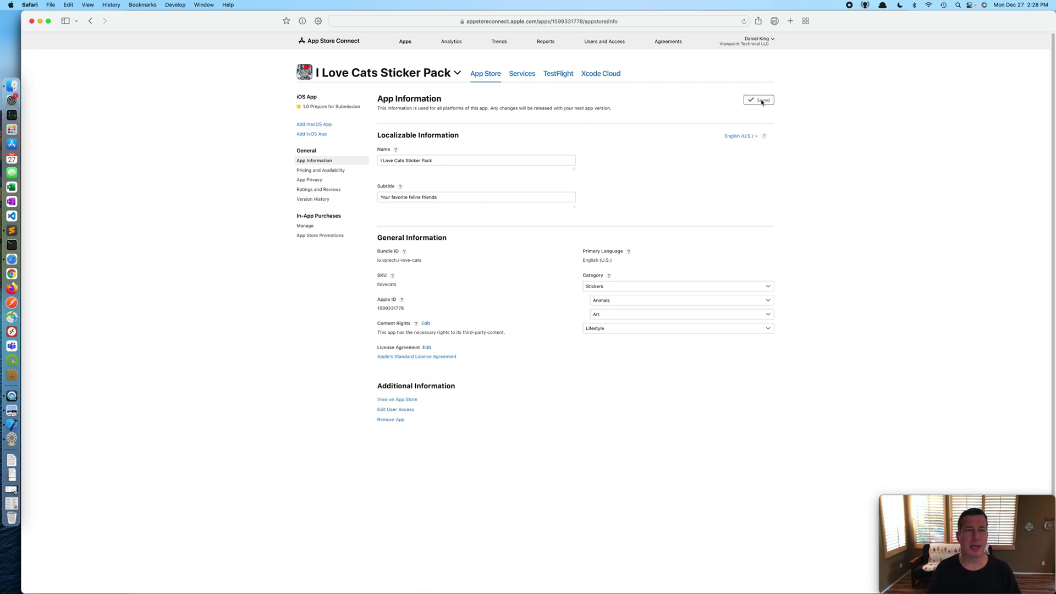
pyautogui.click(310, 172)
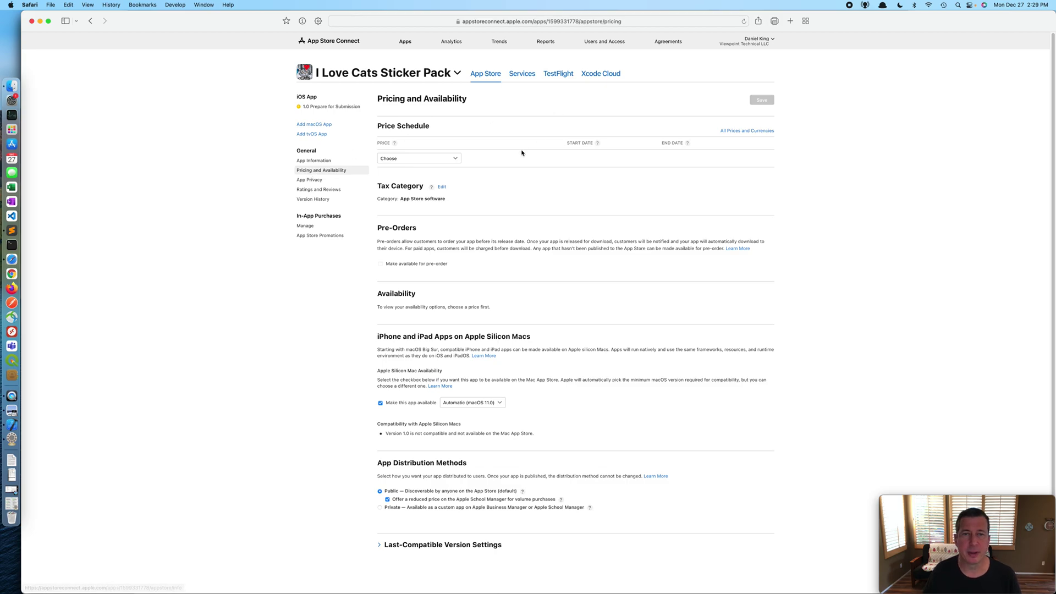
# Step: Choose USD 0.0 (Free) from the Price list
pyautogui.click(457, 159)
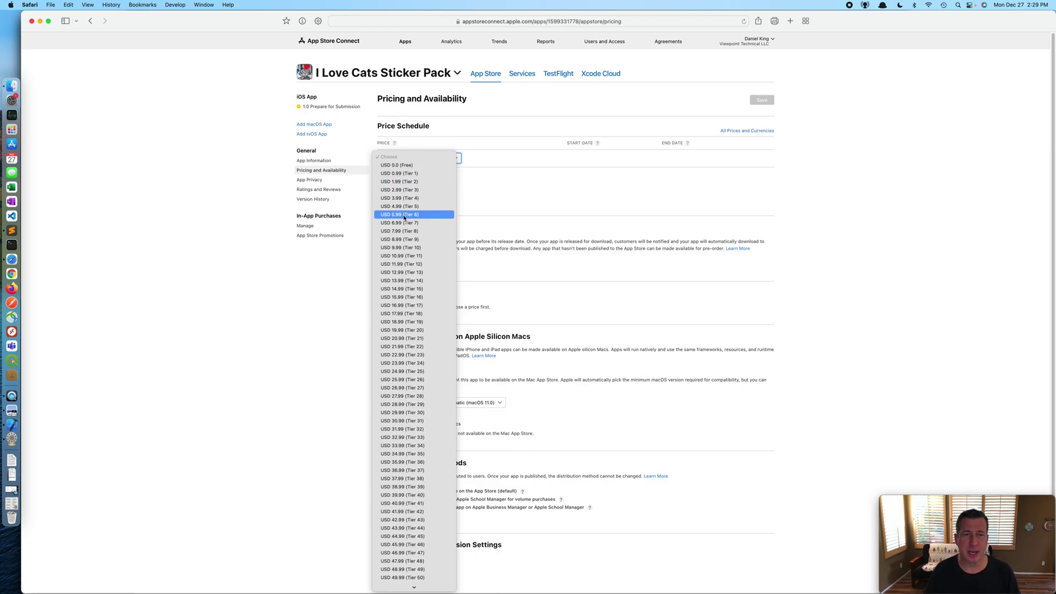
pyautogui.scroll(-10, 401, 215)
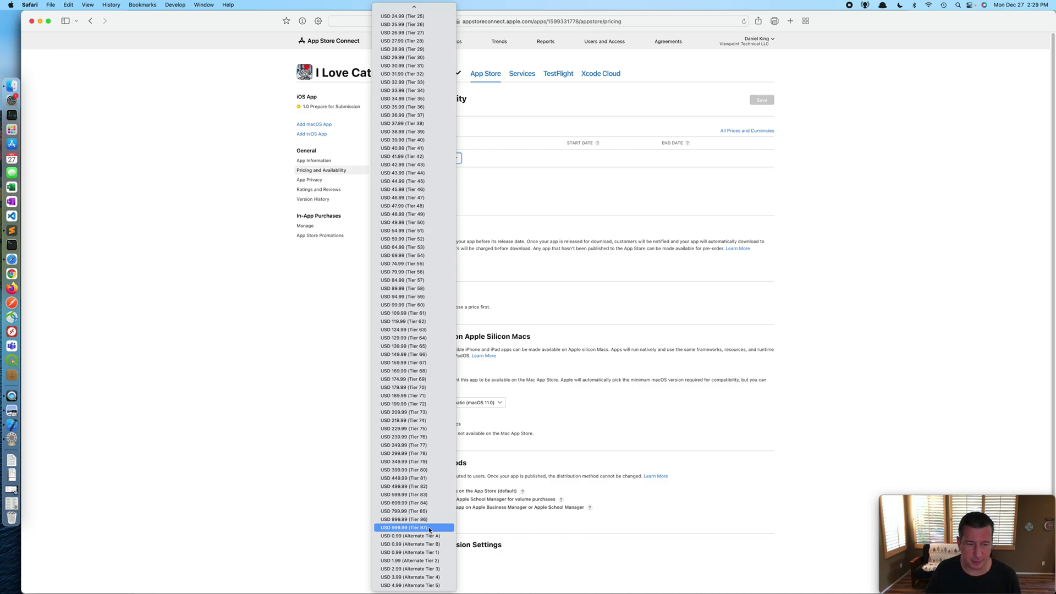
pyautogui.scroll(5, 429, 530)
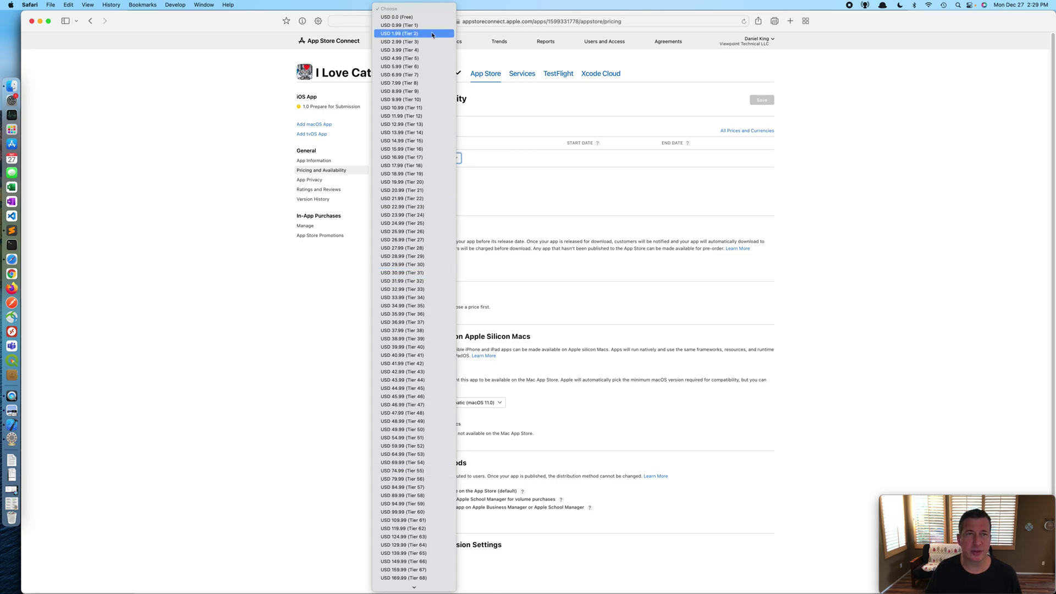
pyautogui.click(408, 17)
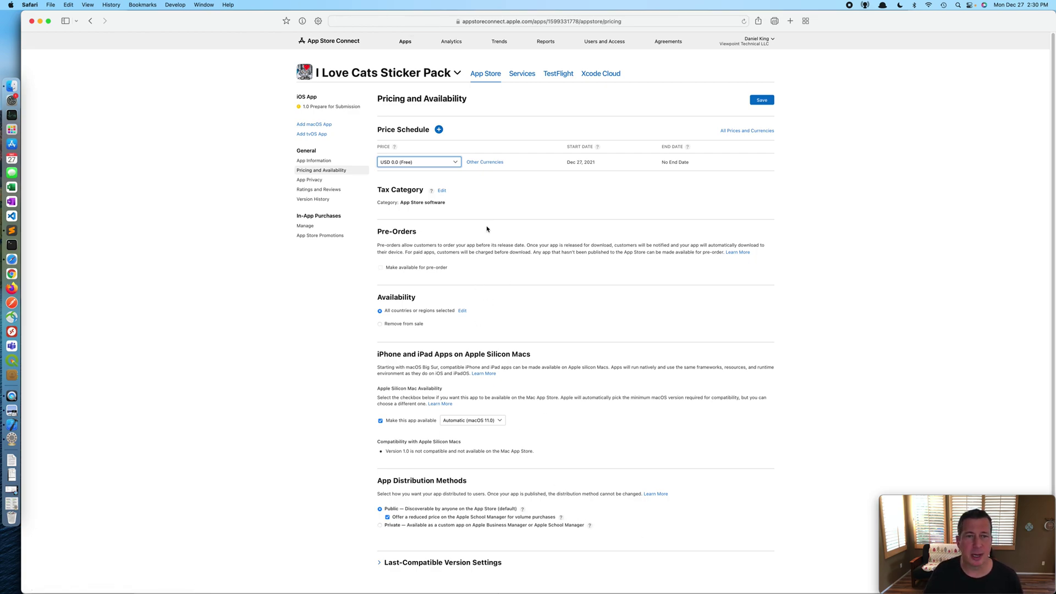
# Step: Save the free pricing and move on to the App Privacy page
pyautogui.scroll(-3, 671, 293)
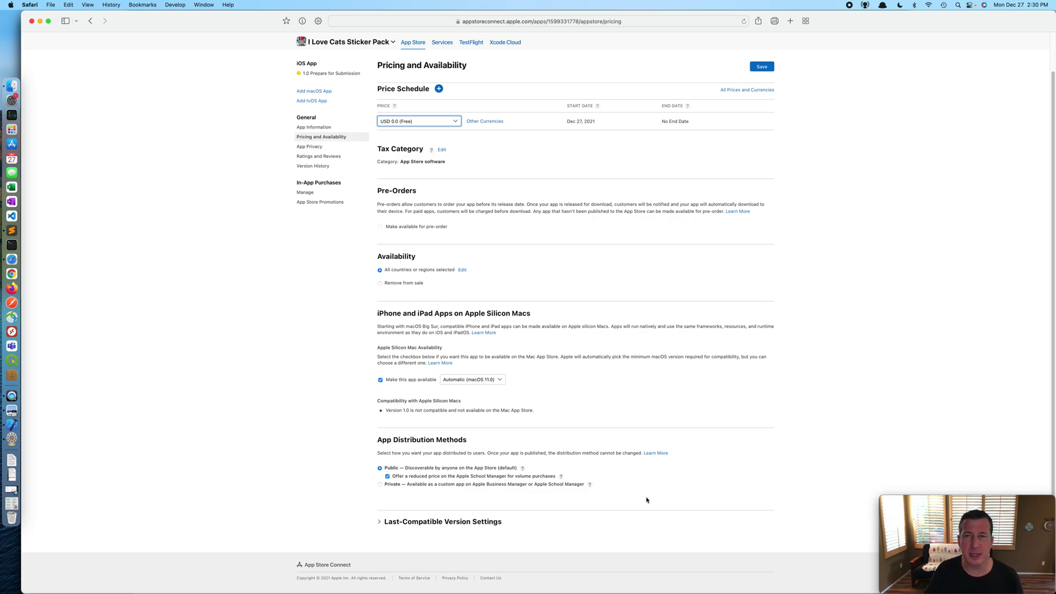
pyautogui.scroll(2, 647, 500)
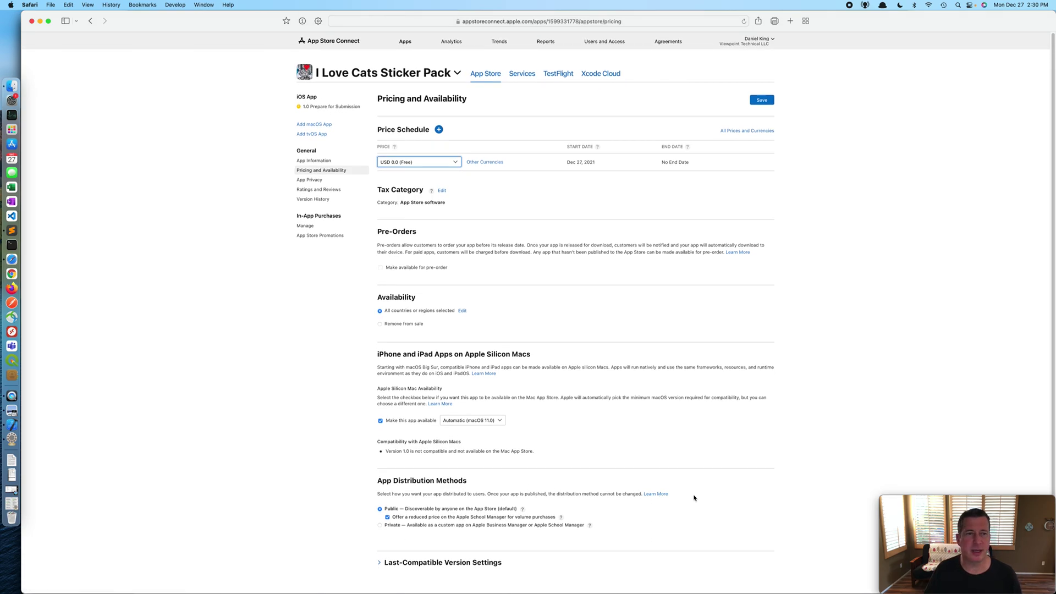
pyautogui.click(770, 103)
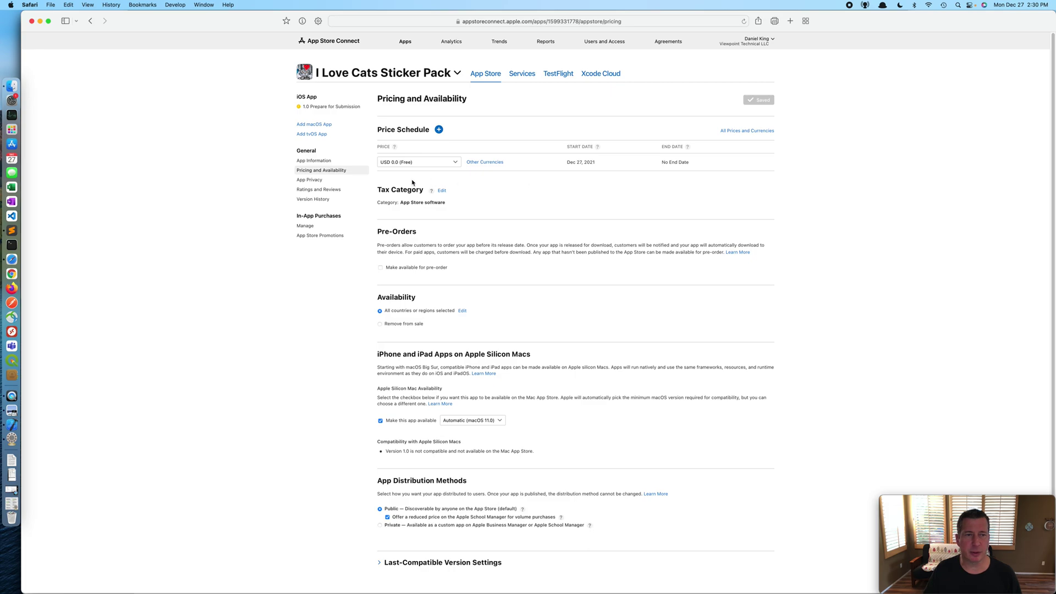
pyautogui.click(311, 181)
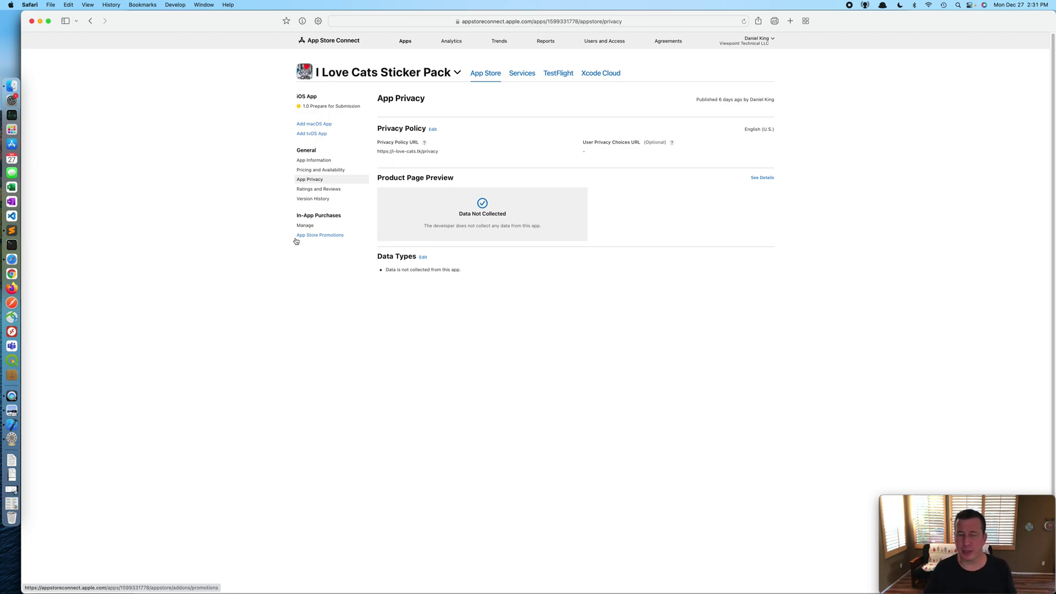
pyautogui.click(347, 108)
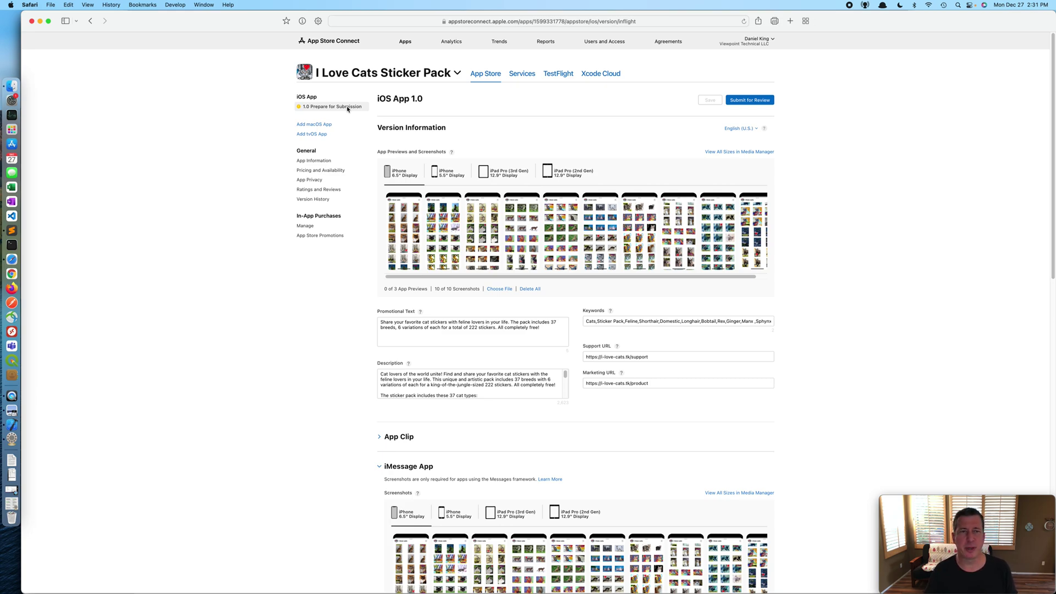
# Step: Submit version 1.0 for review, then check the iMessage 5.5-inch iPhone and iPad Pro screenshot tabs
pyautogui.click(762, 101)
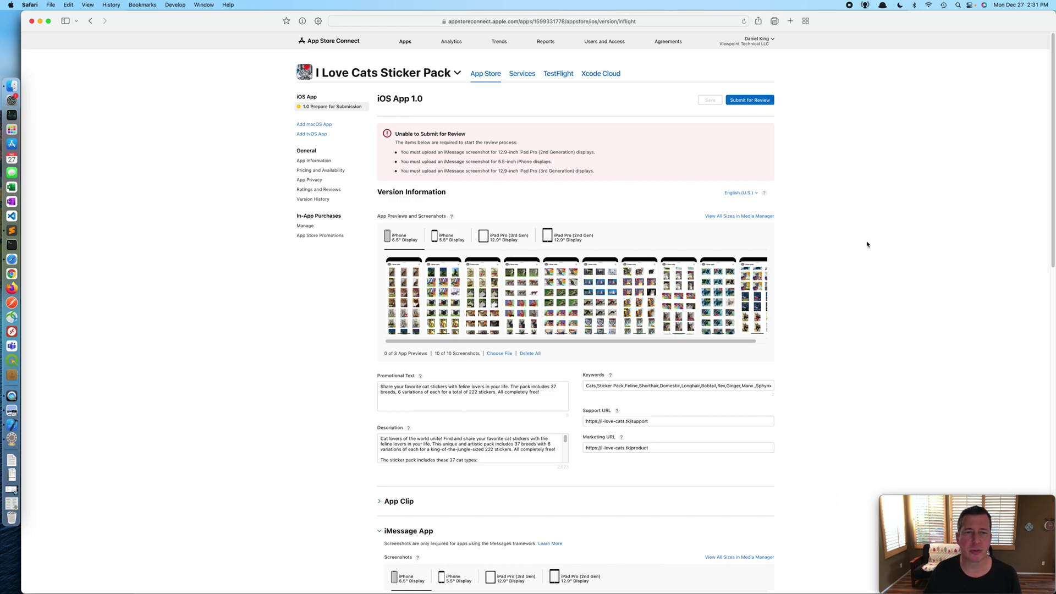
pyautogui.scroll(-5, 662, 237)
pyautogui.click(444, 350)
pyautogui.click(509, 349)
# Step: On the iPhone 5.5-inch tab, upload all twelve screenshots from screenshots > iPhone 8 Plus
pyautogui.click(576, 352)
pyautogui.click(457, 354)
pyautogui.click(400, 353)
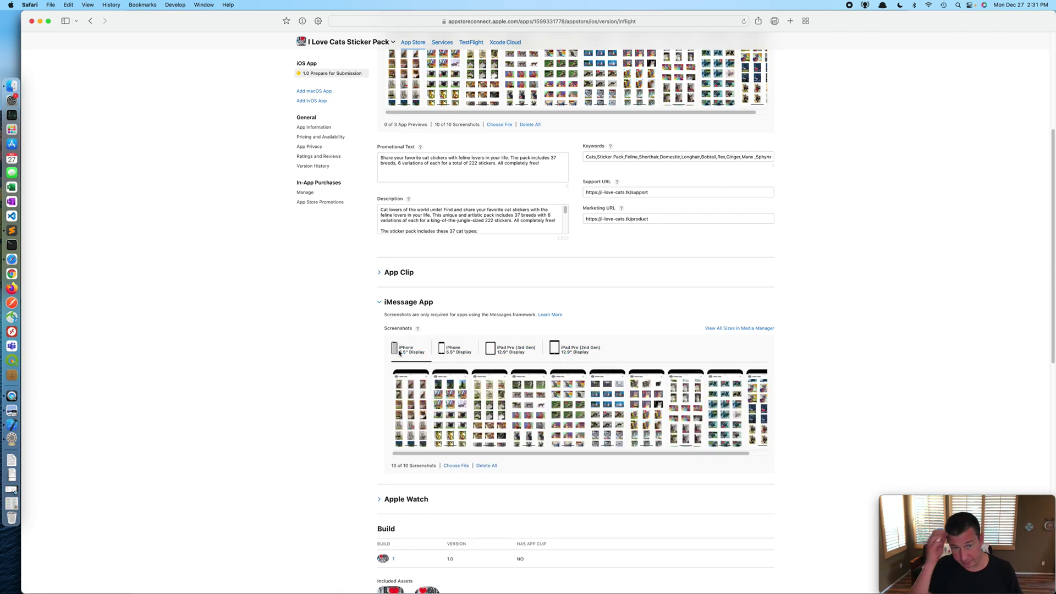
pyautogui.click(455, 353)
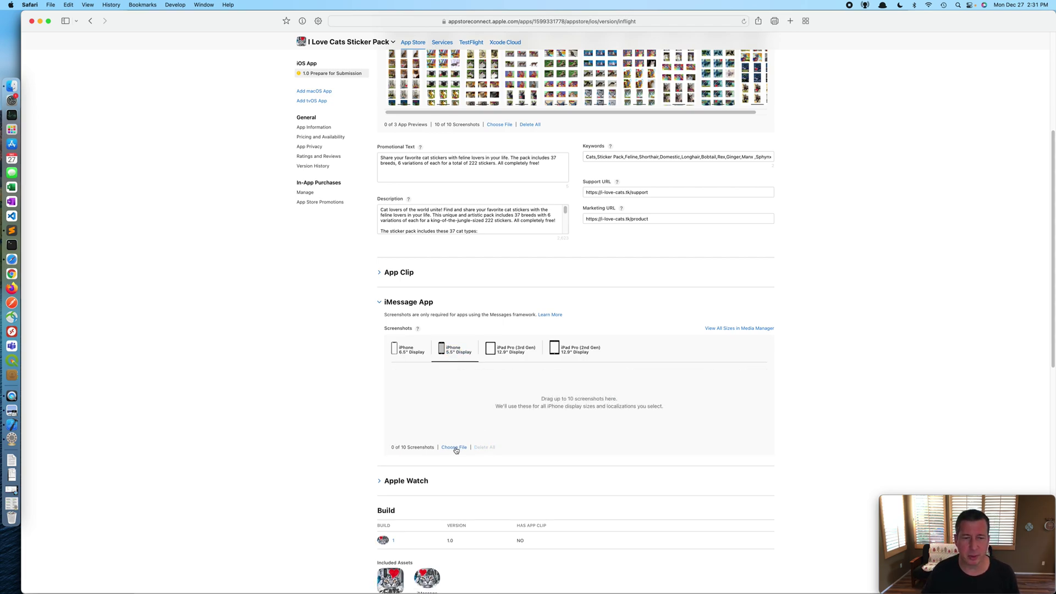
pyautogui.click(454, 447)
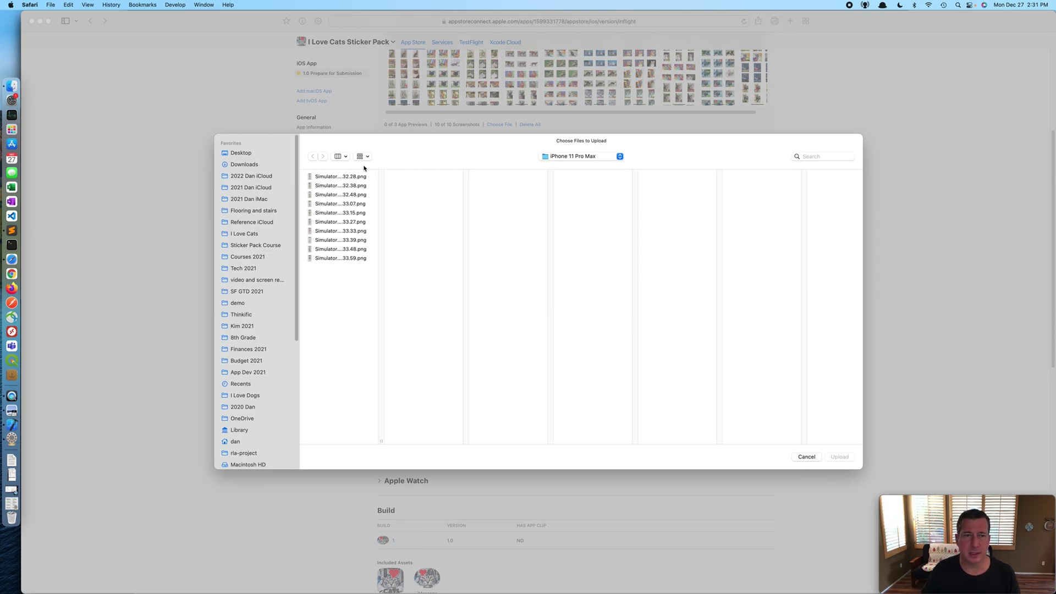
pyautogui.click(579, 159)
pyautogui.click(579, 166)
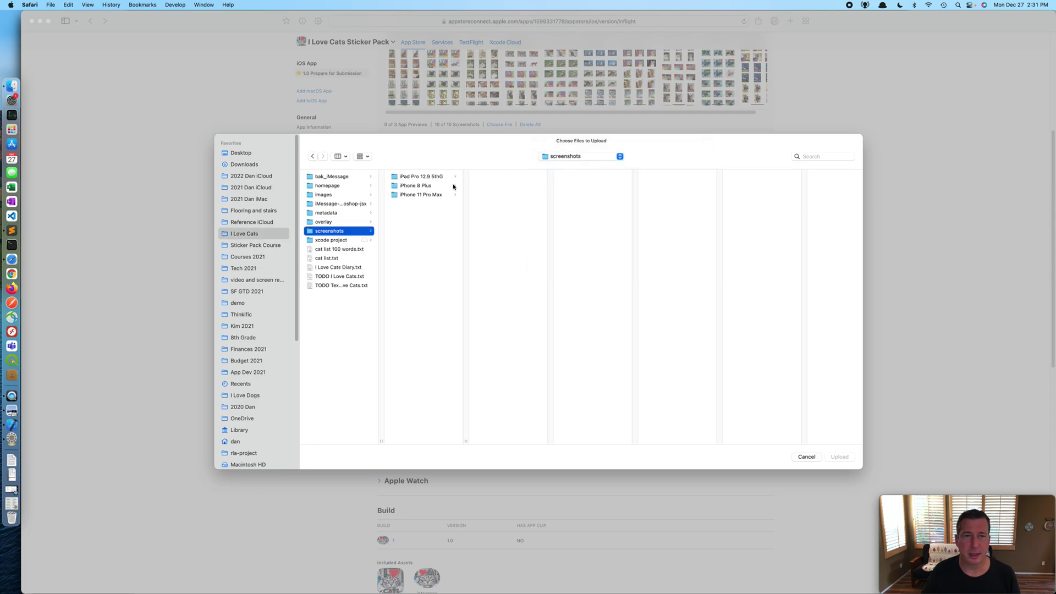
pyautogui.click(423, 186)
pyautogui.press('Right')
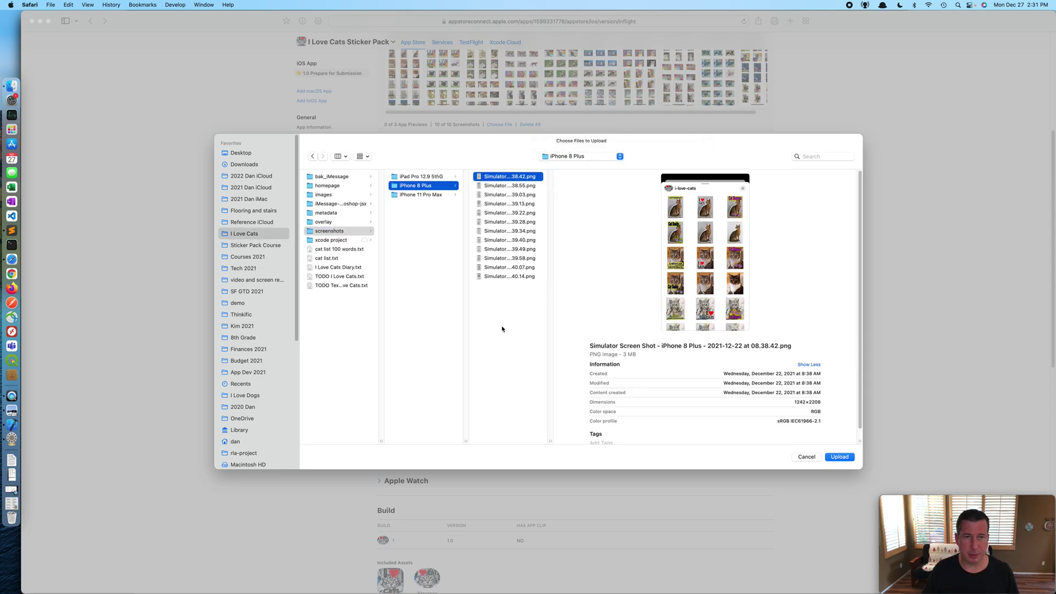
pyautogui.keyDown('shift'); pyautogui.click(514, 276); pyautogui.keyUp('shift')
pyautogui.click(839, 457)
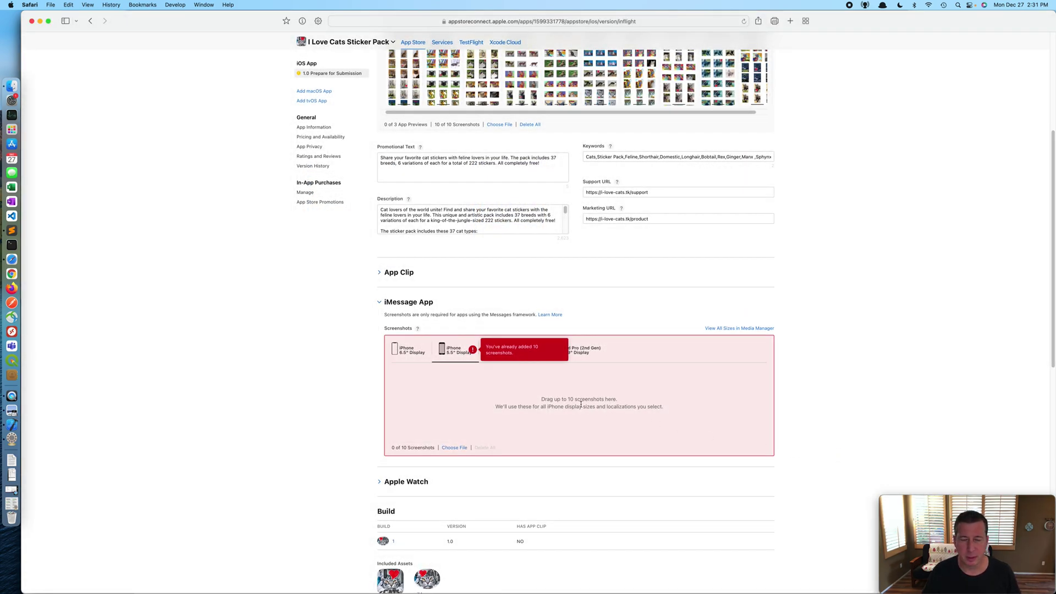
# Step: Re-upload just the first ten iPhone 8 Plus screenshots and dismiss the notice
pyautogui.click(450, 448)
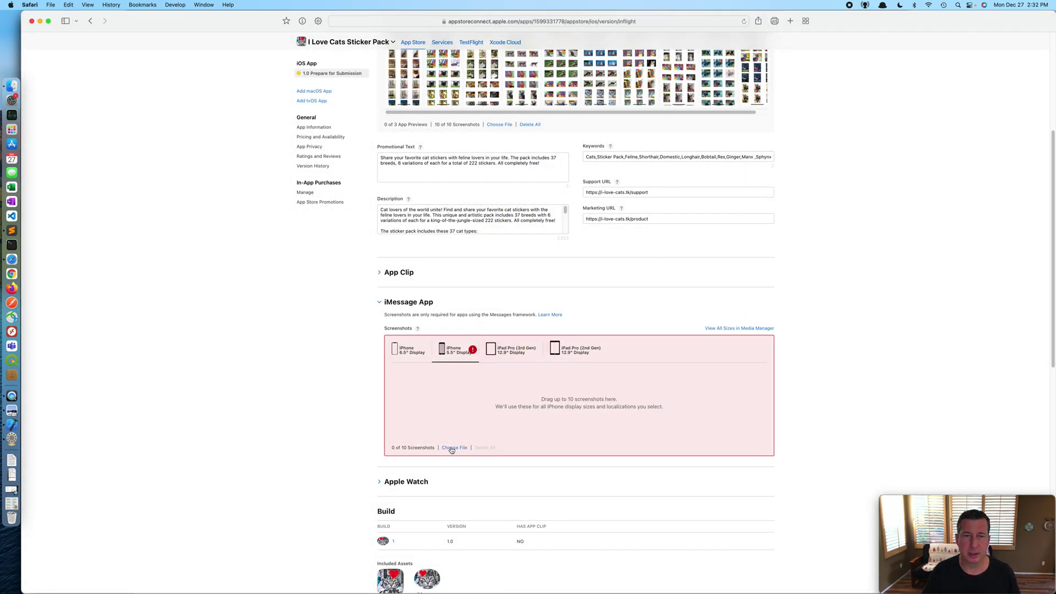
pyautogui.click(349, 177)
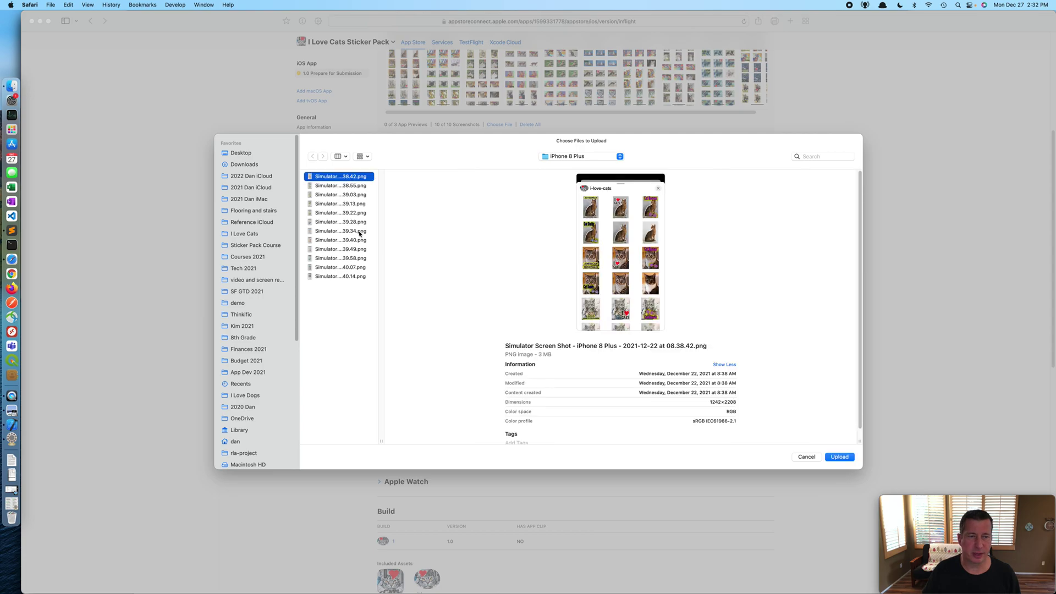
pyautogui.keyDown('shift'); pyautogui.click(358, 259); pyautogui.keyUp('shift')
pyautogui.click(845, 462)
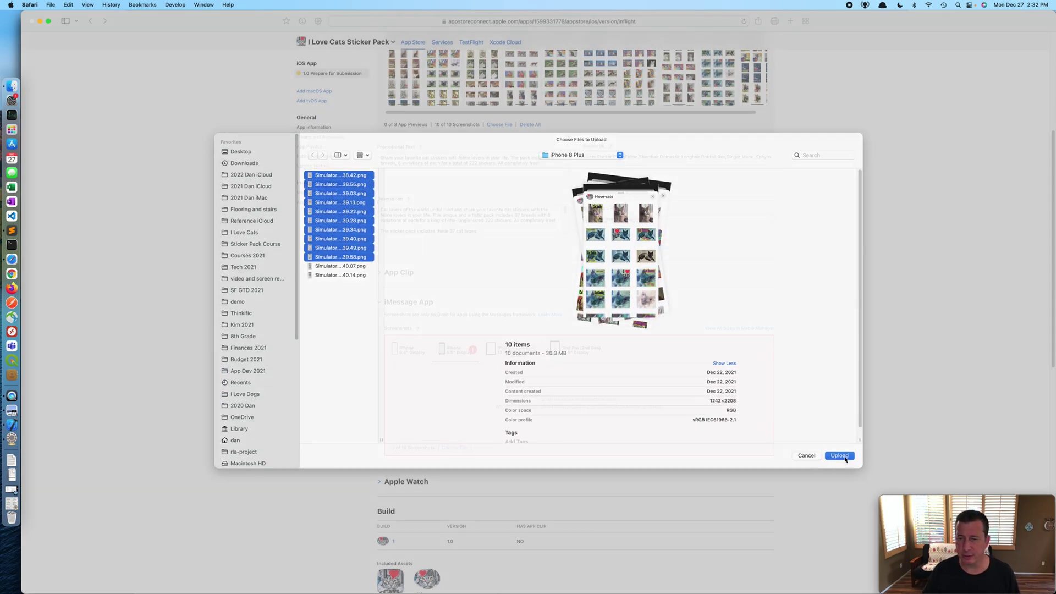
pyautogui.click(617, 355)
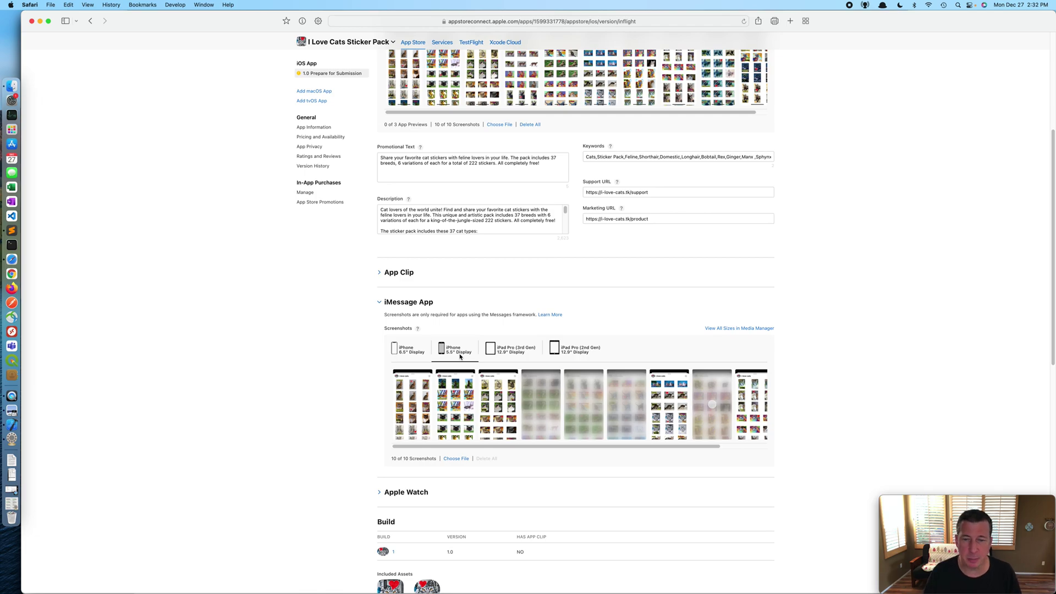
pyautogui.click(515, 352)
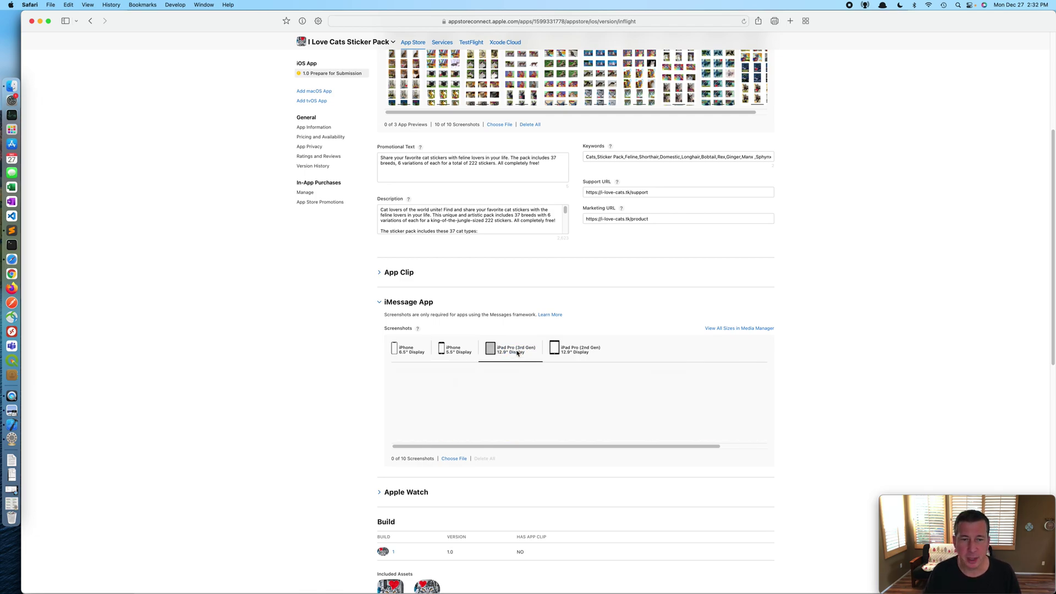
# Step: Upload all six screenshots from screenshots > iPad Pro 12.9 5thG, then bring up Xcode's run destinations
pyautogui.click(457, 449)
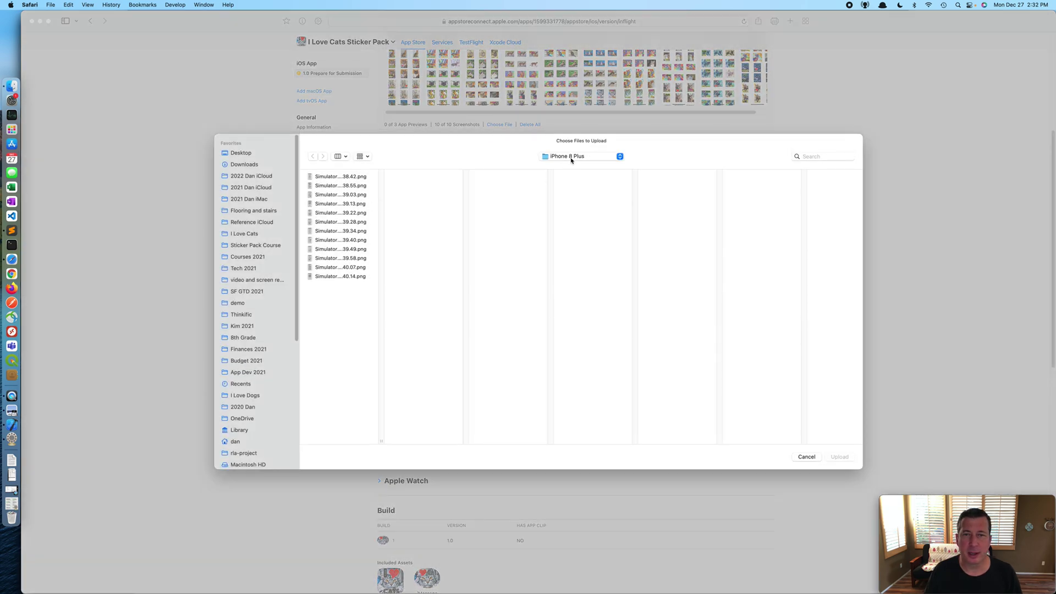
pyautogui.click(573, 157)
pyautogui.click(572, 166)
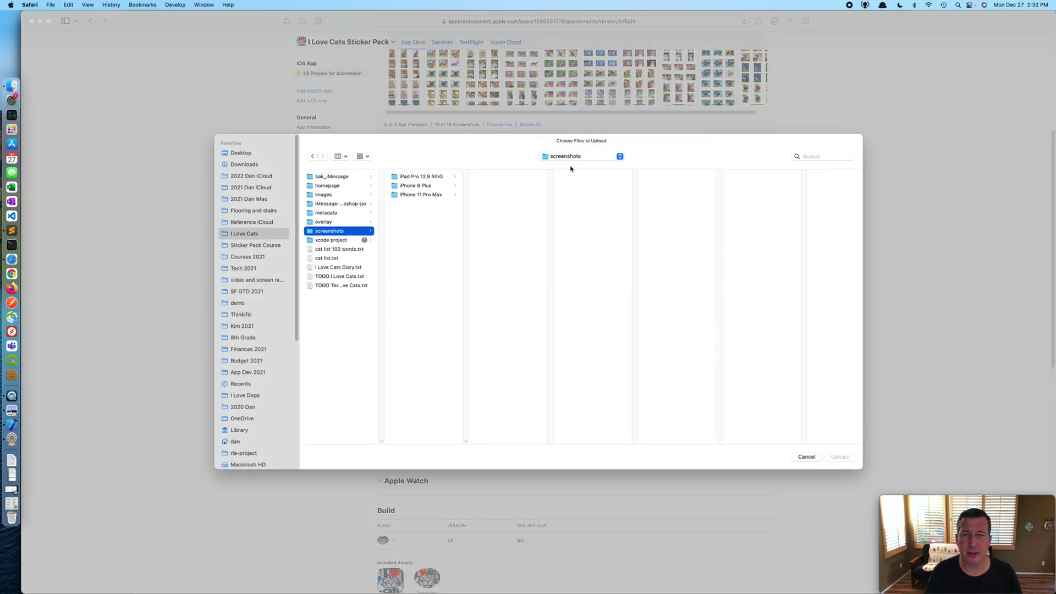
pyautogui.click(424, 177)
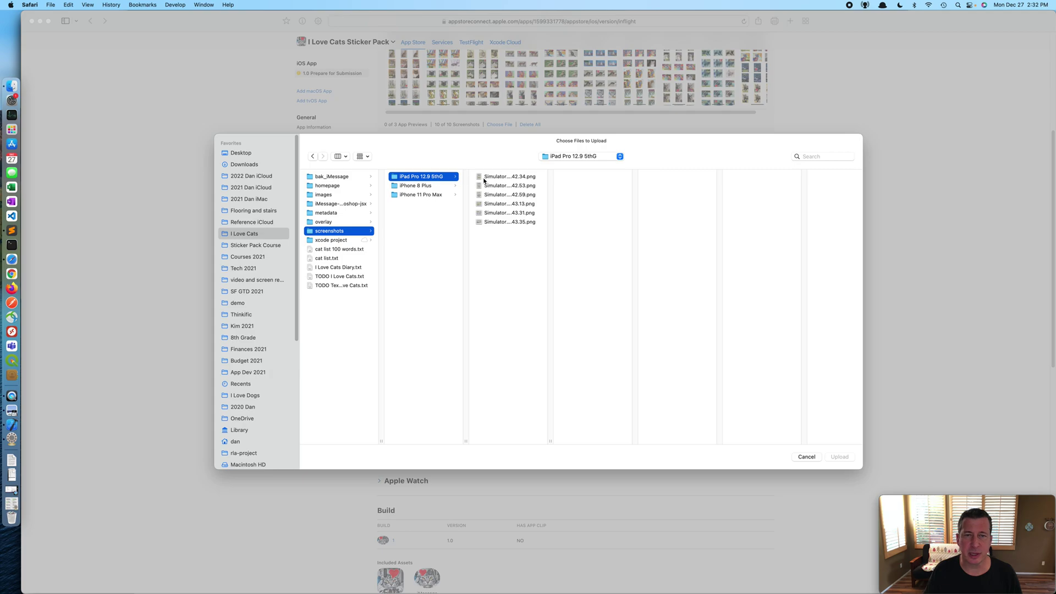
pyautogui.click(484, 177)
pyautogui.keyDown('shift'); pyautogui.click(515, 222); pyautogui.keyUp('shift')
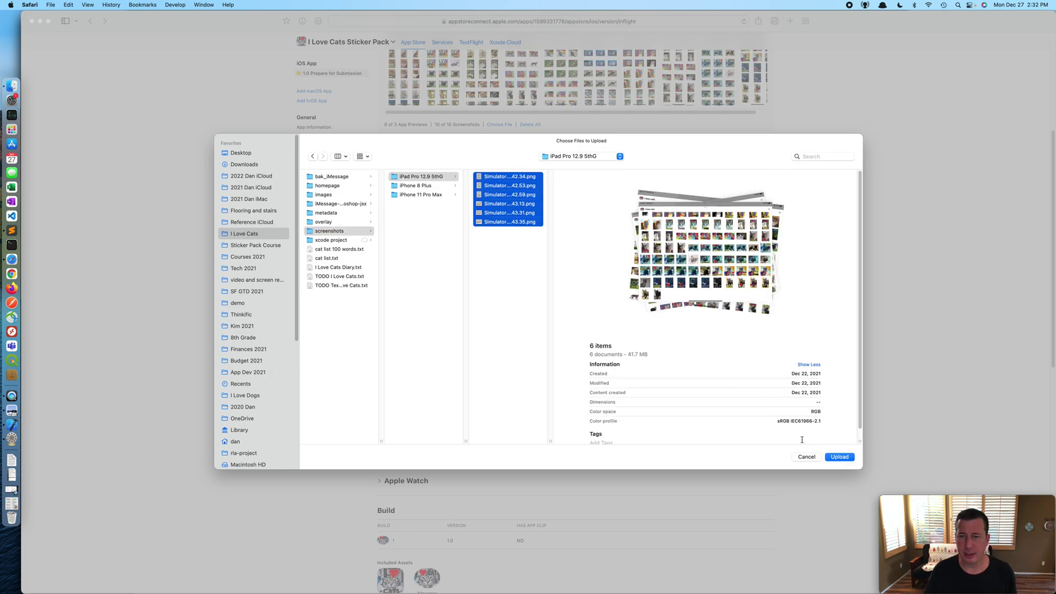
pyautogui.click(828, 458)
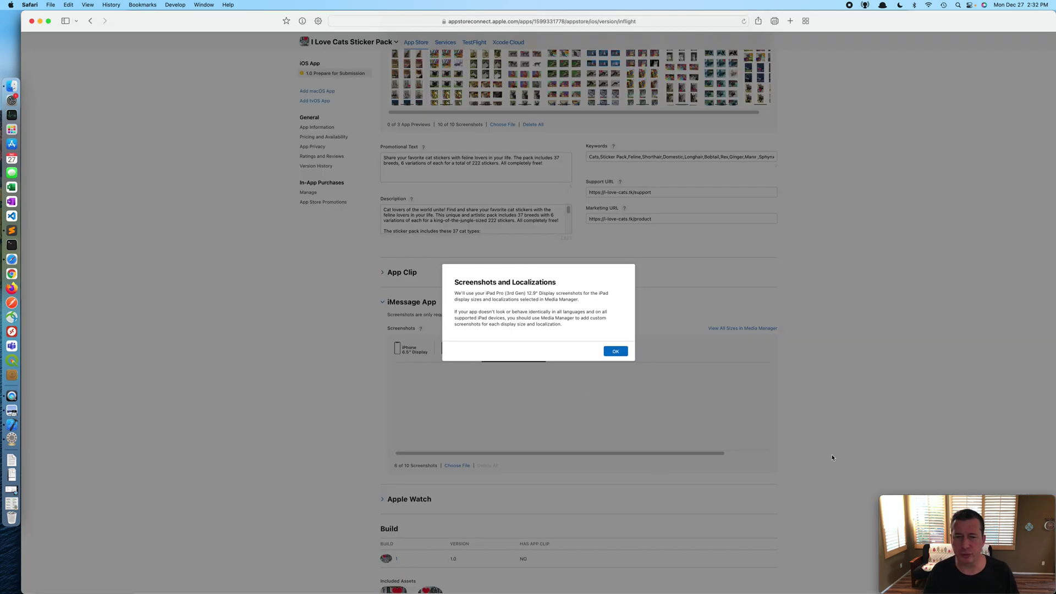
pyautogui.click(616, 351)
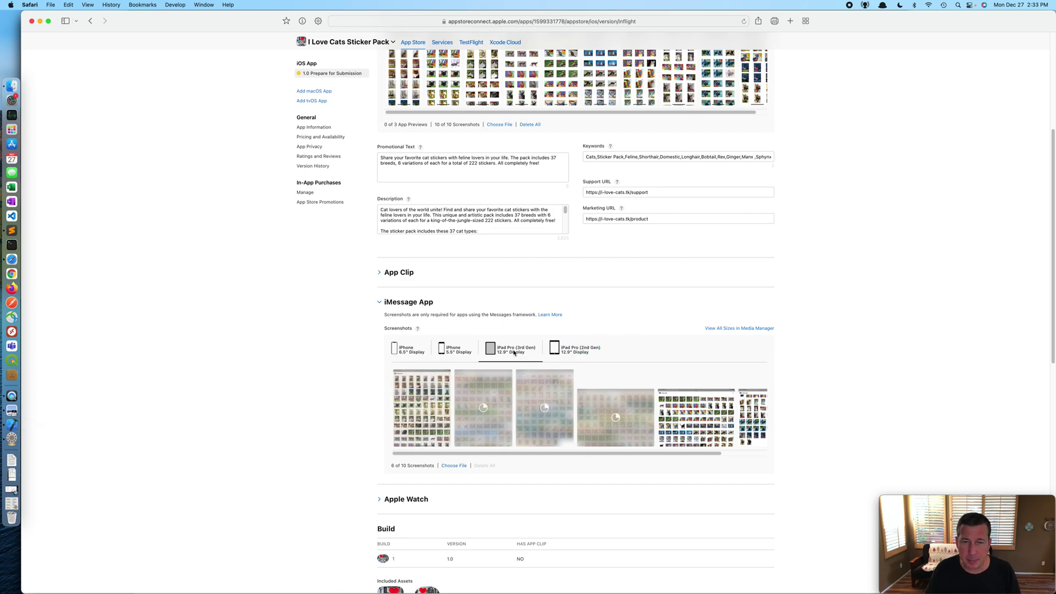
pyautogui.click(11, 429)
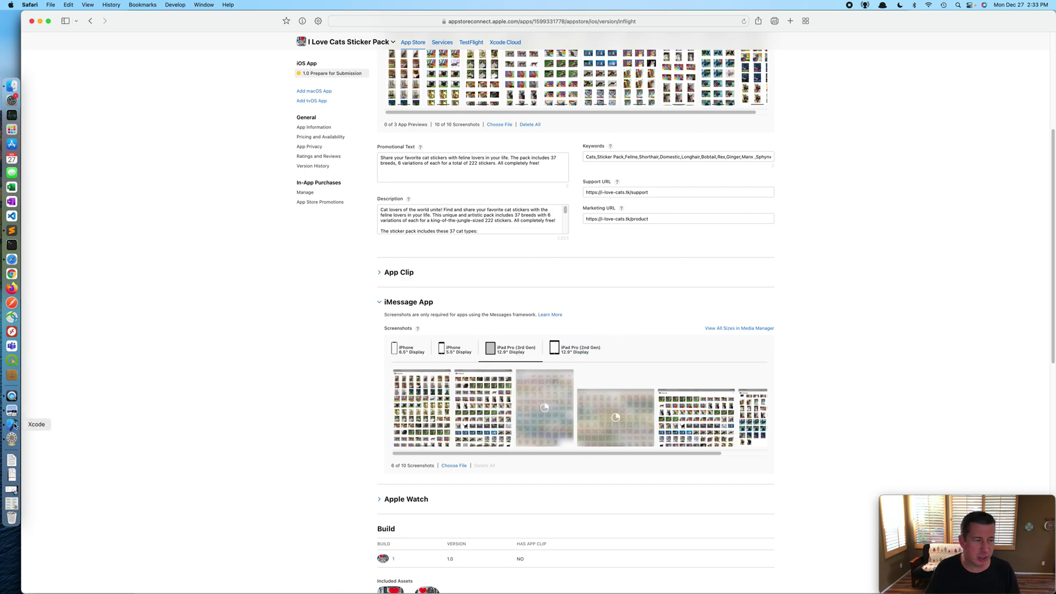
pyautogui.click(453, 27)
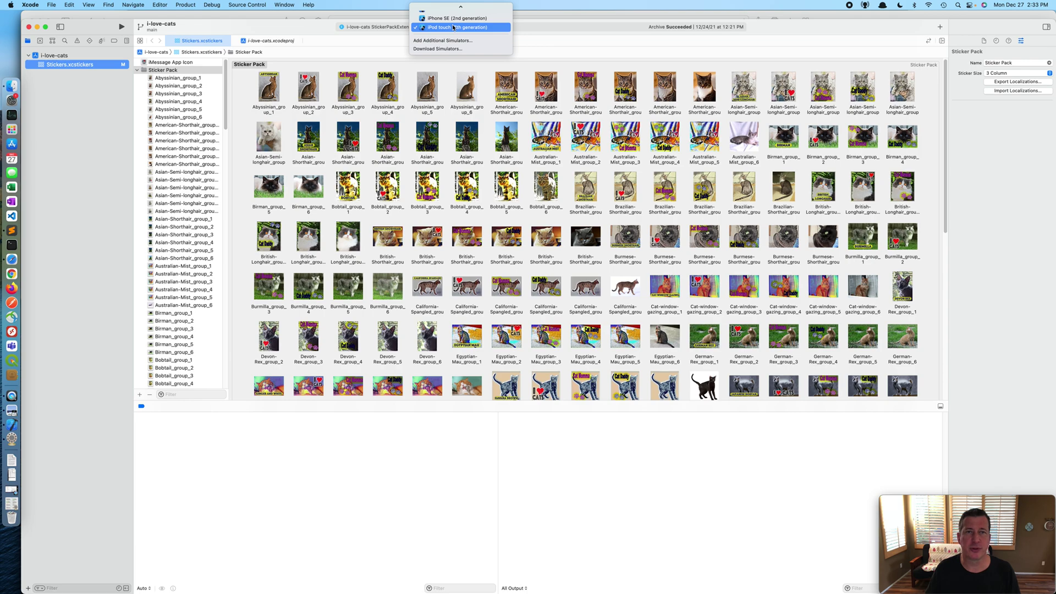
# Step: Scroll through Xcode's simulator destinations, then return to App Store Connect in Safari
pyautogui.scroll(5, 453, 27)
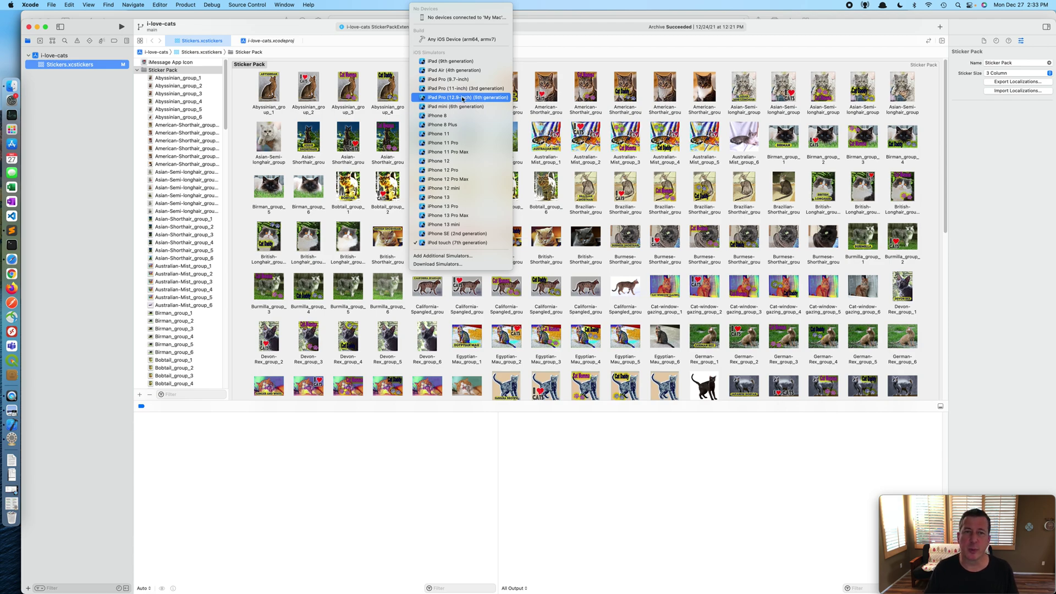
pyautogui.press('super+Tab')
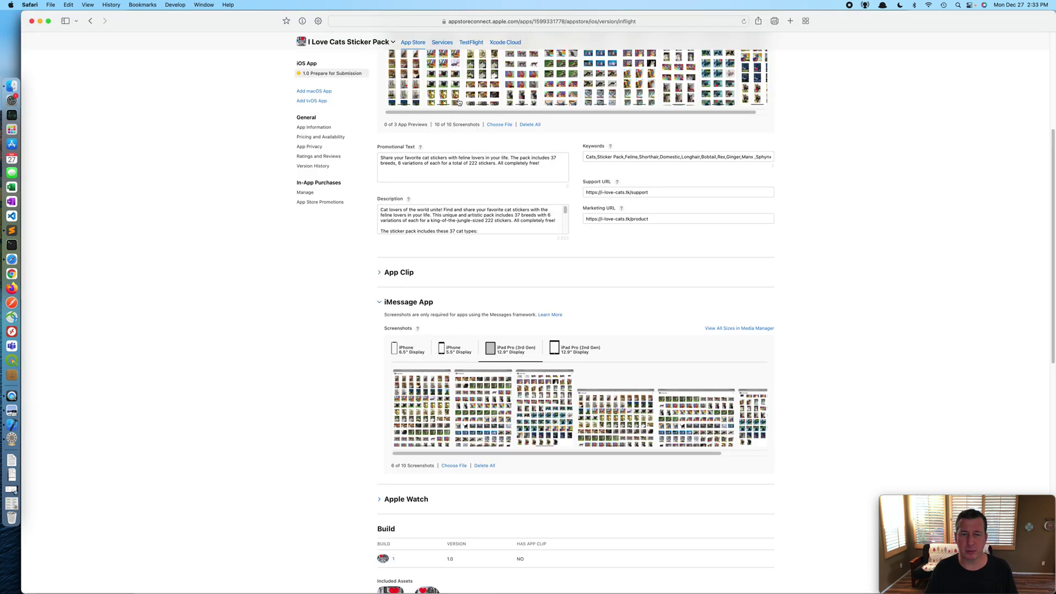
# Step: Upload all six iPad Pro 12.9 5thG screenshots to the iPad Pro (2nd Gen) 12.9-inch set
pyautogui.click(583, 354)
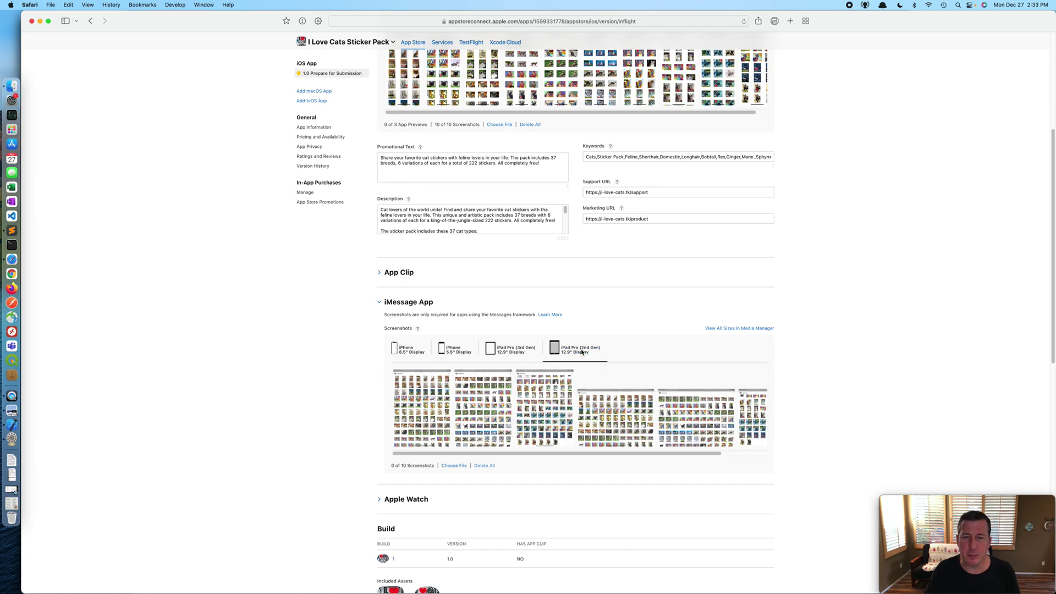
pyautogui.click(454, 448)
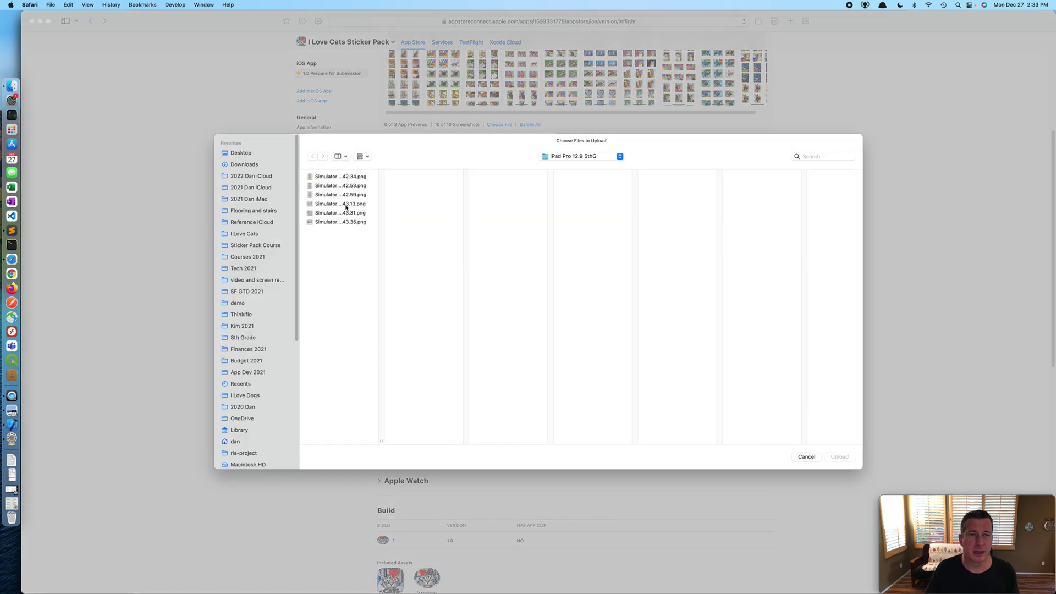
pyautogui.keyDown('shift'); pyautogui.click(345, 220); pyautogui.keyUp('shift')
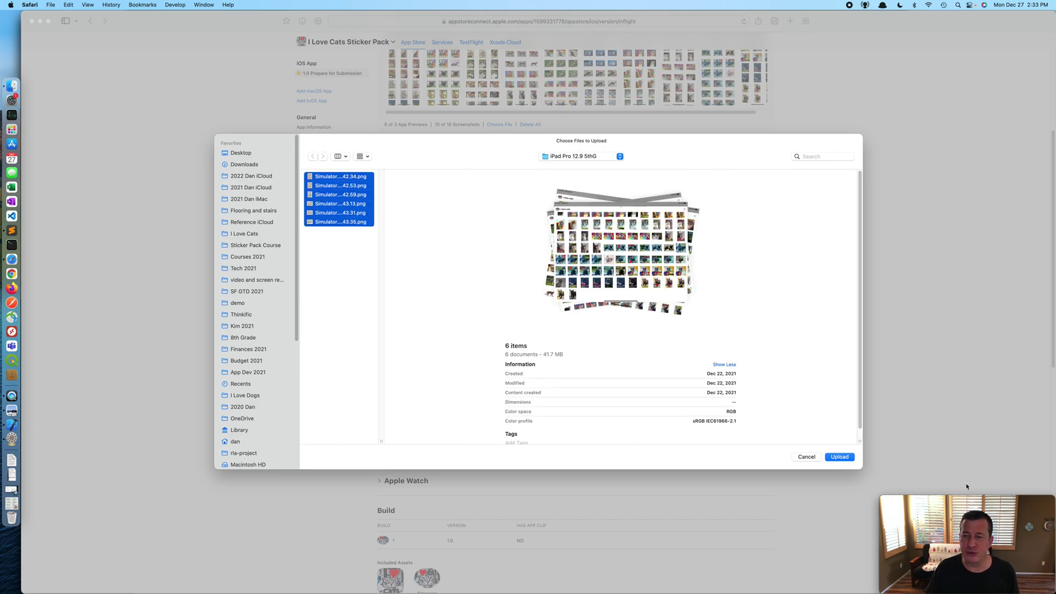
pyautogui.click(845, 459)
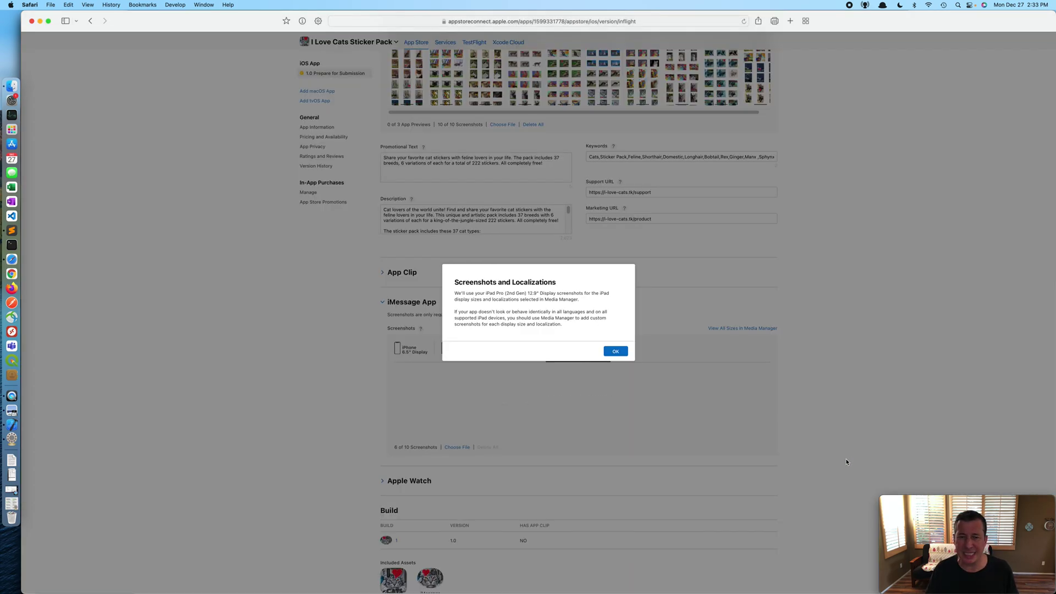
pyautogui.click(612, 354)
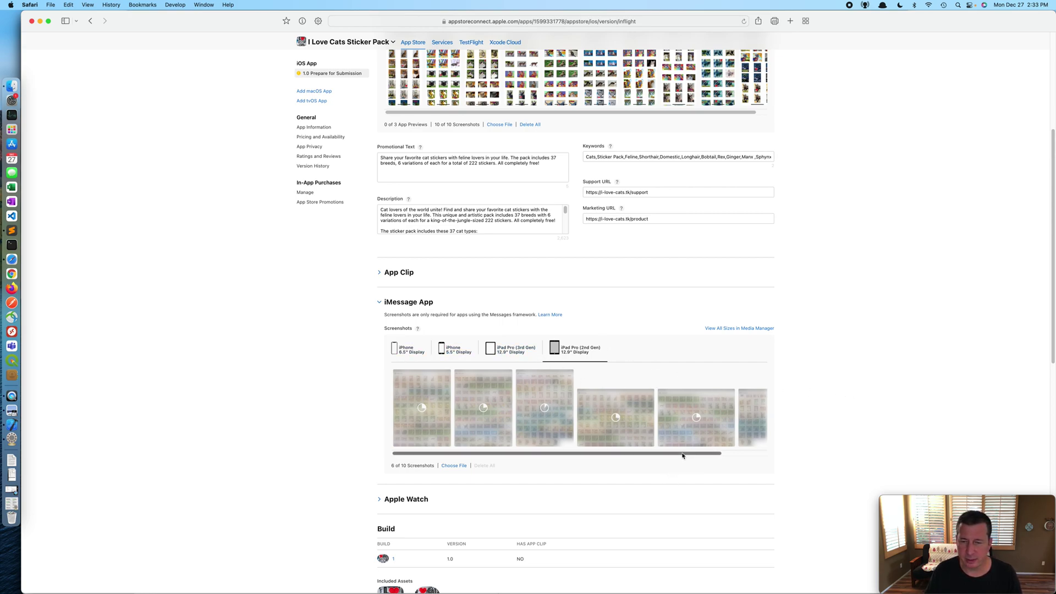
pyautogui.moveTo(683, 455); pyautogui.dragTo(592, 457)
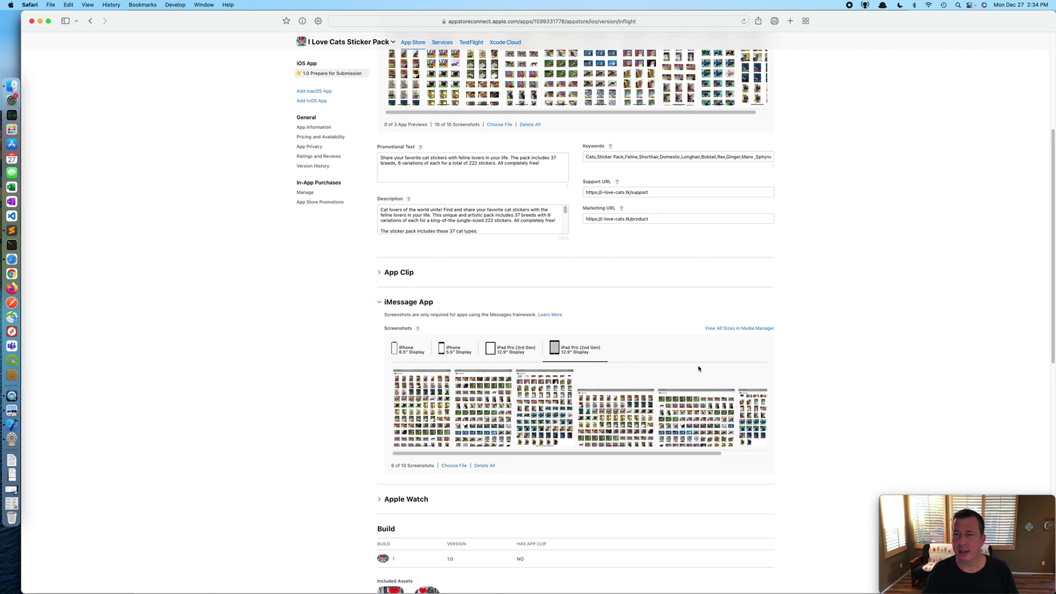
pyautogui.scroll(5, 866, 347)
# Step: Scroll back to the top of the version page and submit version 1.0 for App Review
pyautogui.scroll(-1, 875, 358)
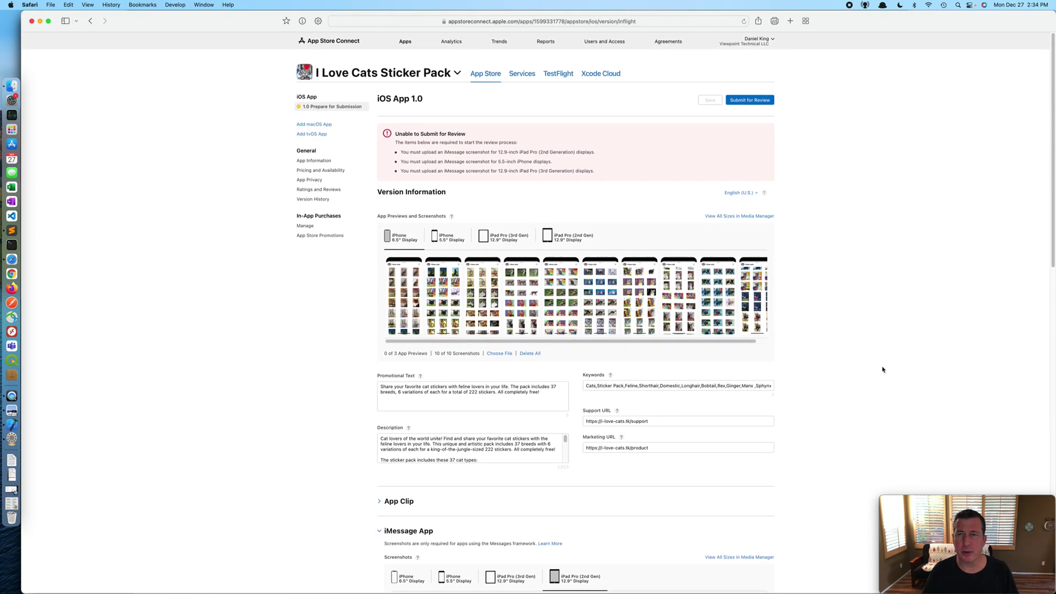
pyautogui.scroll(-5, 585, 300)
pyautogui.scroll(5, 585, 300)
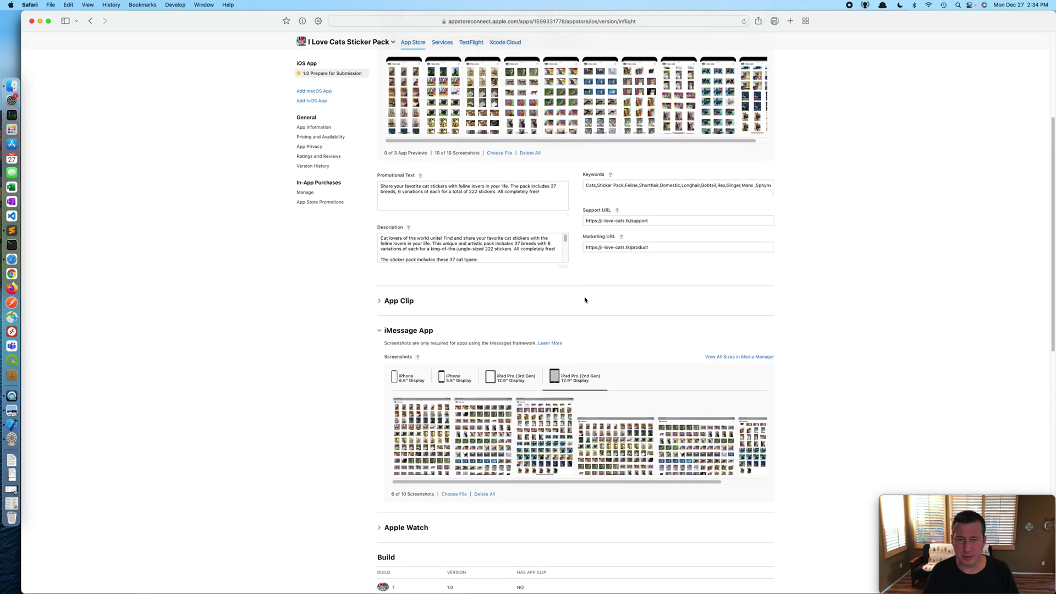
pyautogui.scroll(2, 586, 300)
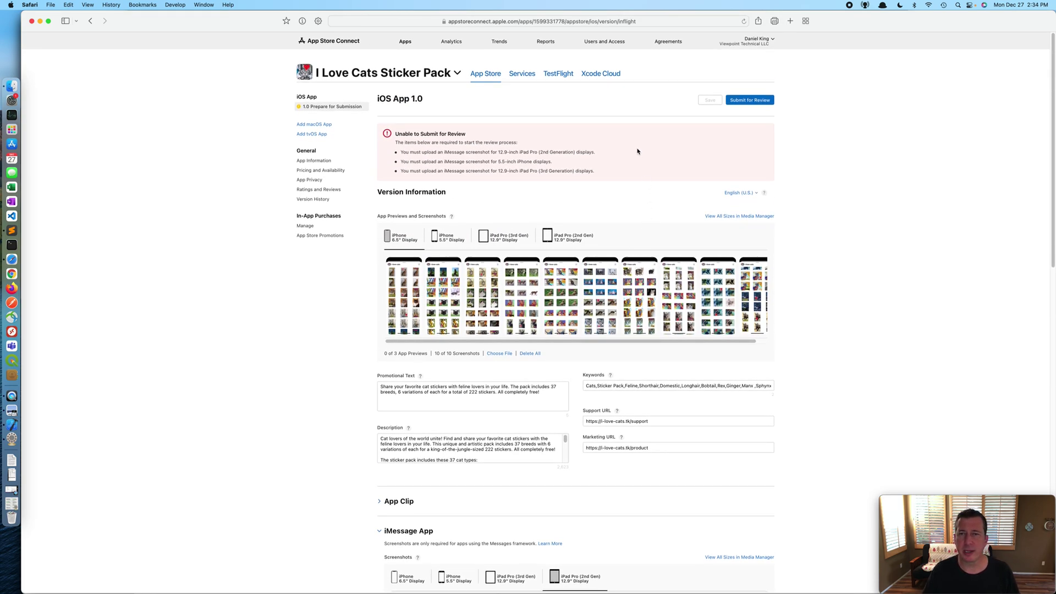
pyautogui.click(748, 101)
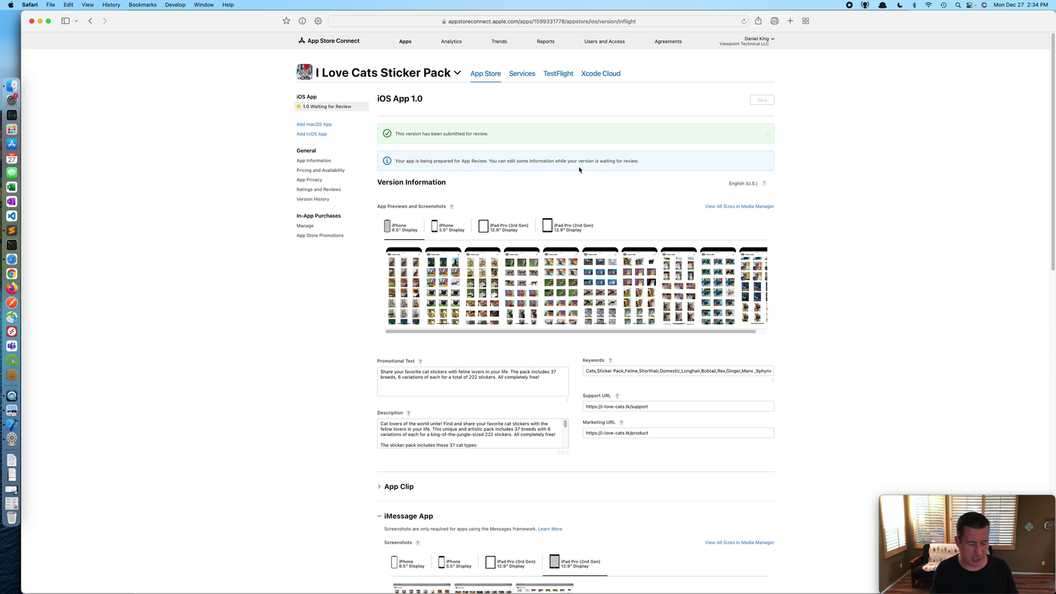
# Step: Switch from Safari to Preview showing Roadmap July 2021.png
pyautogui.press('super+Tab')
pyautogui.press('super+Tab')
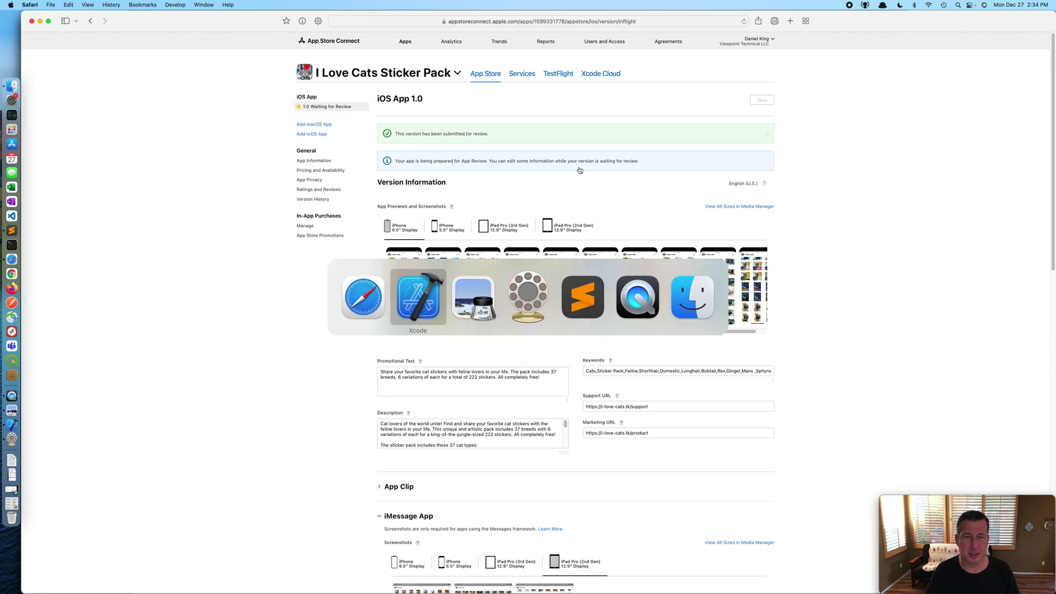